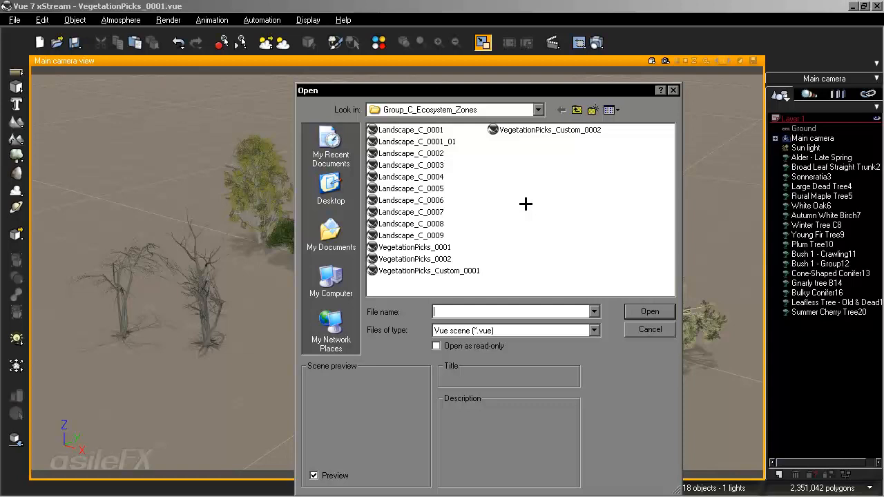
Expand the main camera preview and quick-render a closer main camera view of the tree collection.
left_click(645, 330)
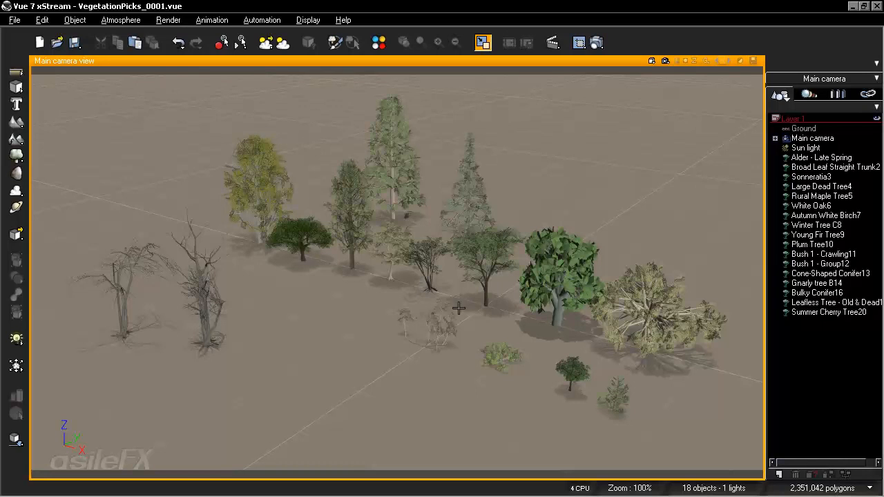
scroll(579, 287, "up", 3)
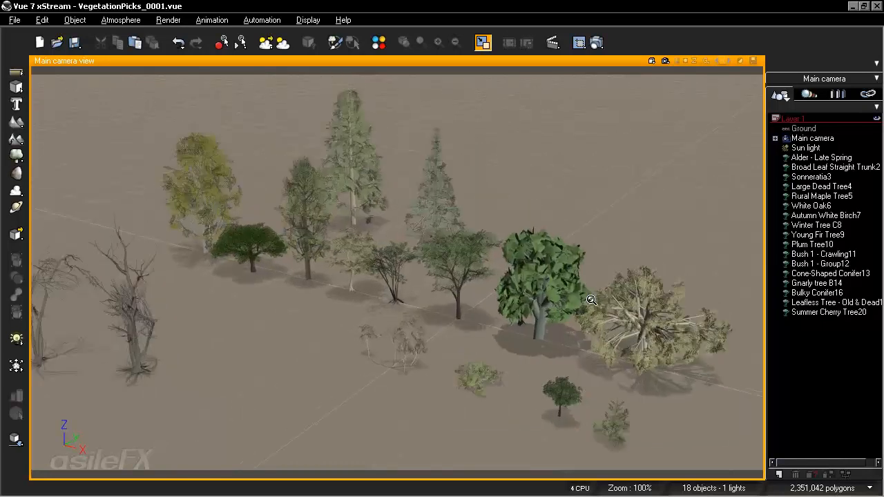
scroll(592, 299, "up", 1)
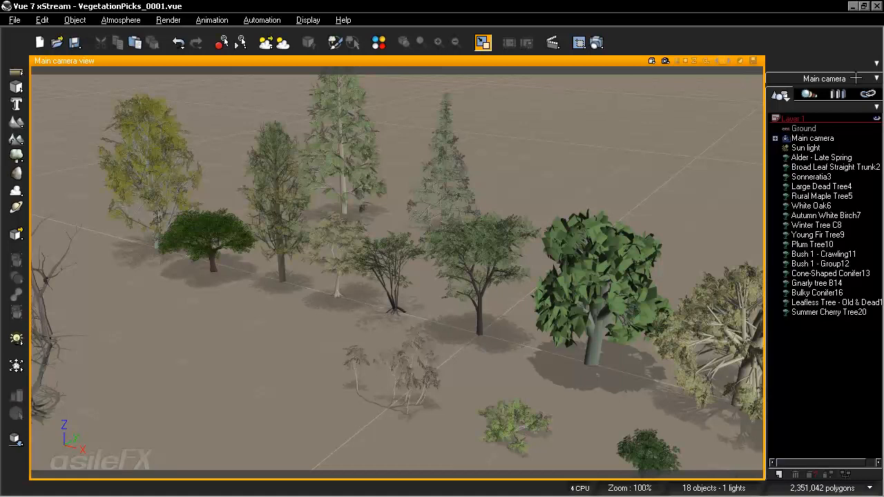
left_click(877, 78)
right_click_drag(674, 268, 670, 245)
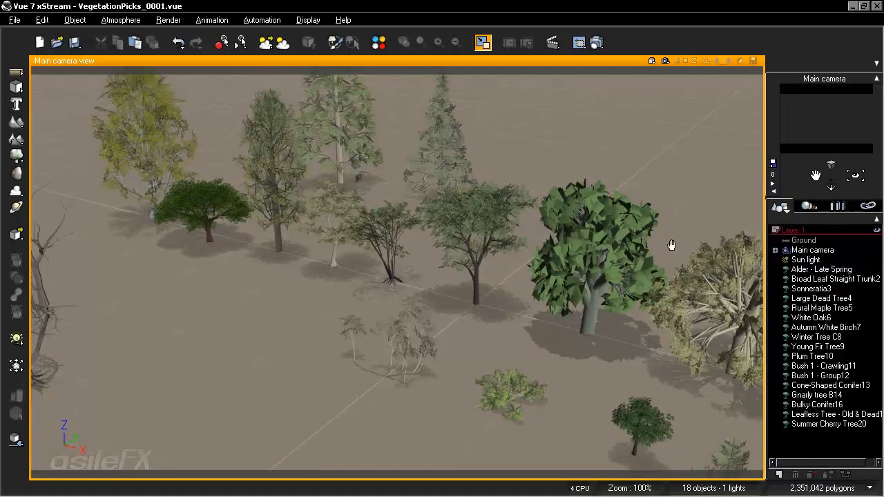
left_click(668, 61)
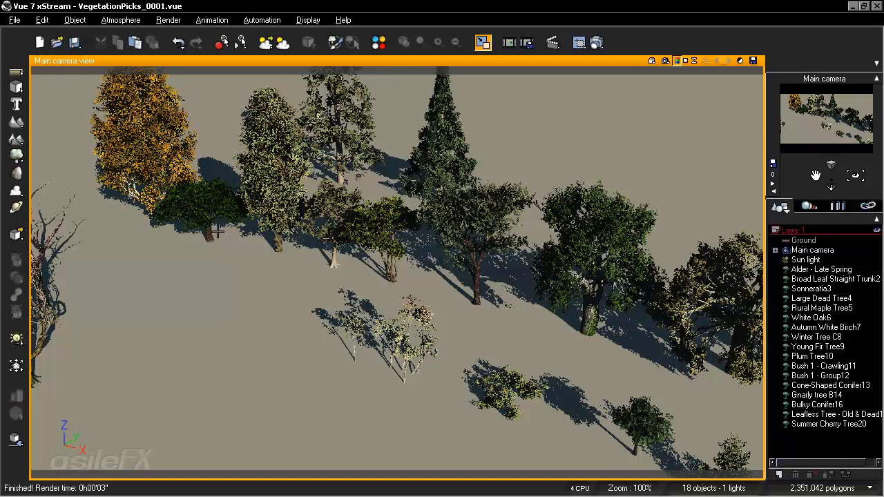
Delete the Summer Cherry Tree from the vegetation scene.
left_click(244, 302)
left_click(217, 195)
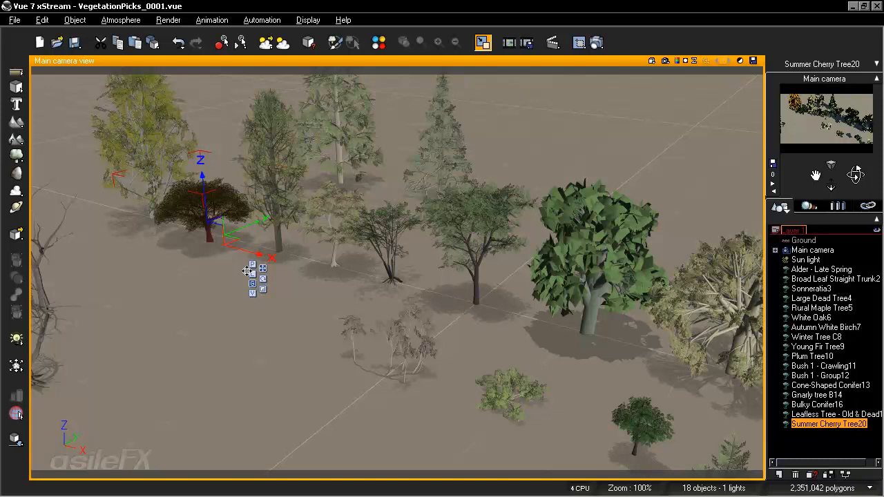
key("Delete")
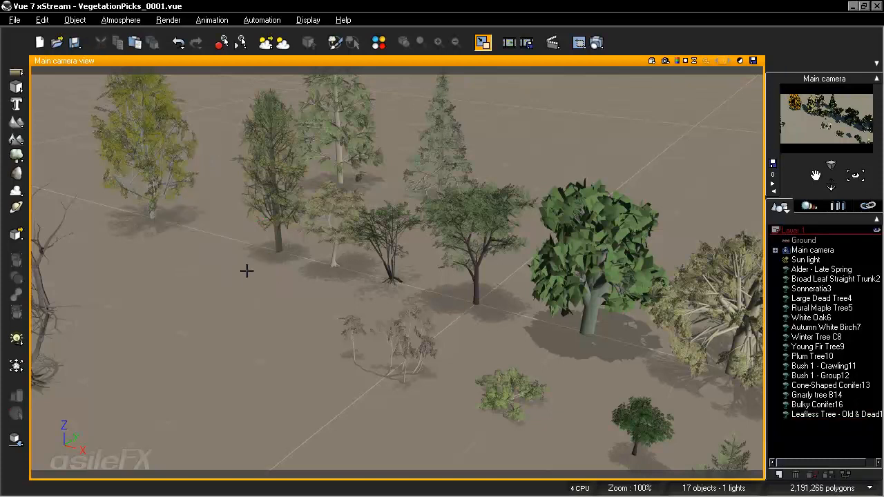
Look over the Trees collection in the plant species browser and close it without choosing a plant.
right_click_drag(458, 250, 444, 257)
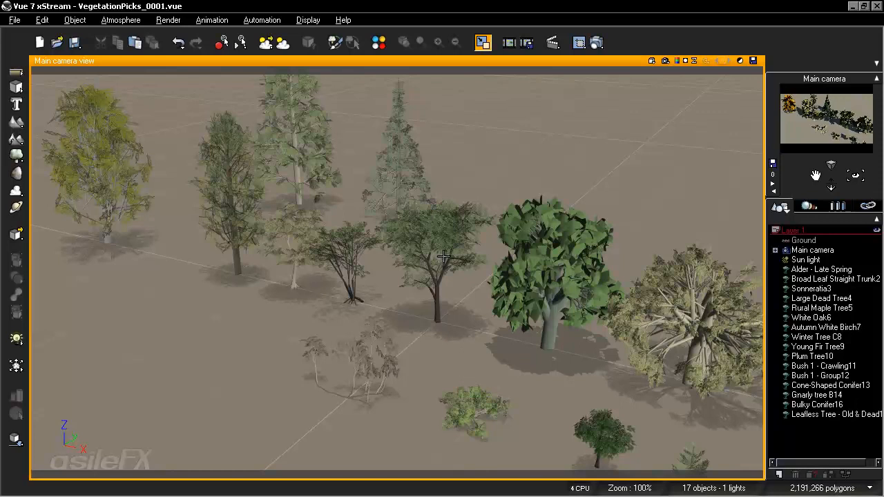
scroll(444, 257, "down", 2)
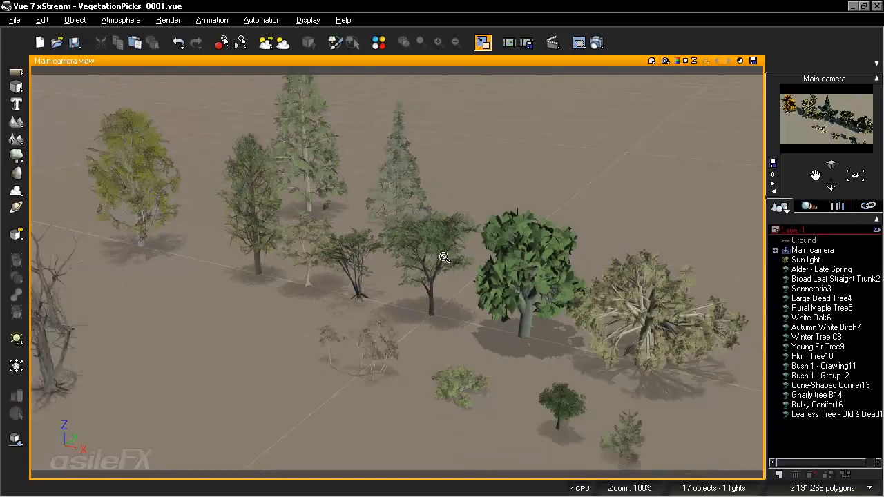
scroll(443, 257, "down", 2)
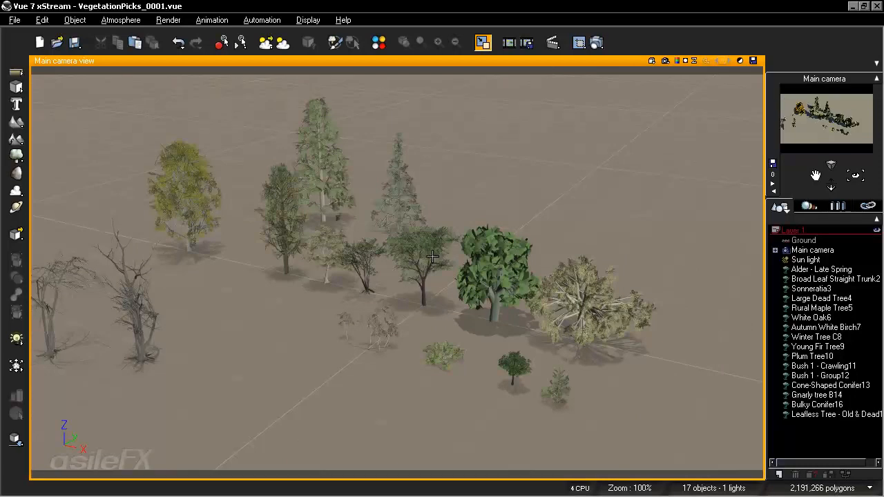
middle_click_drag(443, 257, 461, 261)
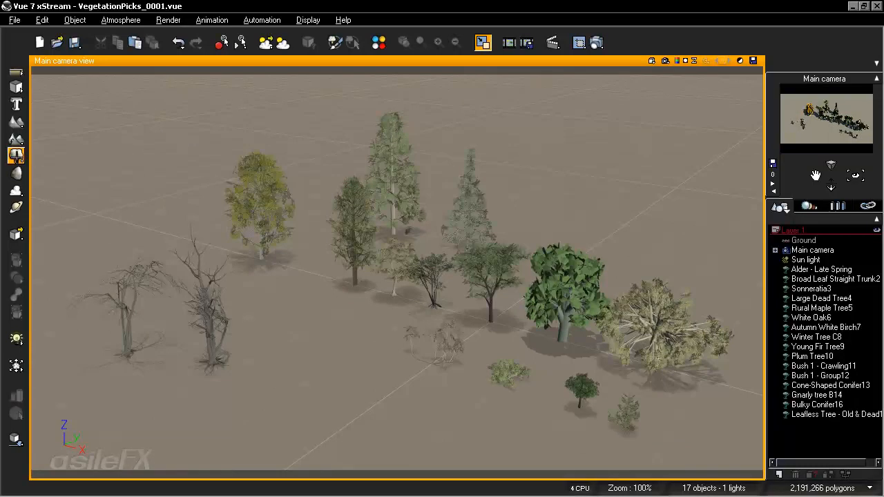
left_click(16, 155)
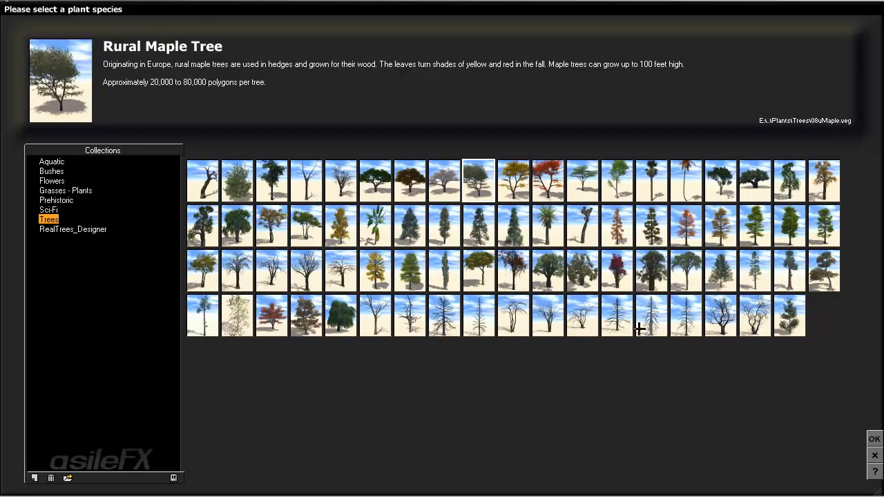
left_click(874, 455)
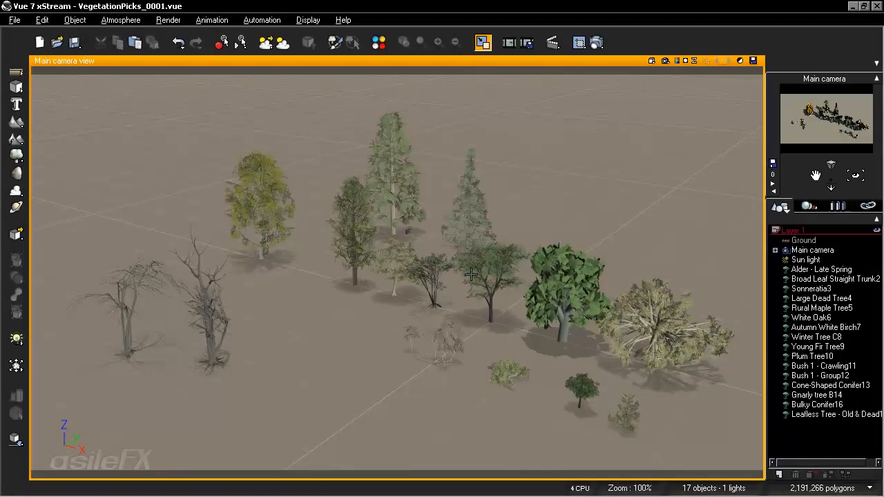
Raise the Bush 1 - Group plant along the Z axis to expose its stem bases, and lower it back into the ground.
scroll(573, 393, "down", 3)
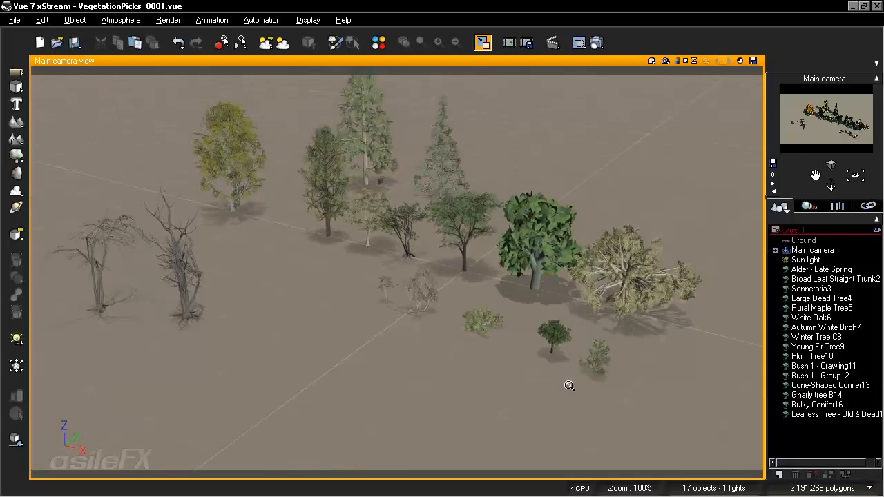
scroll(569, 386, "up", 3)
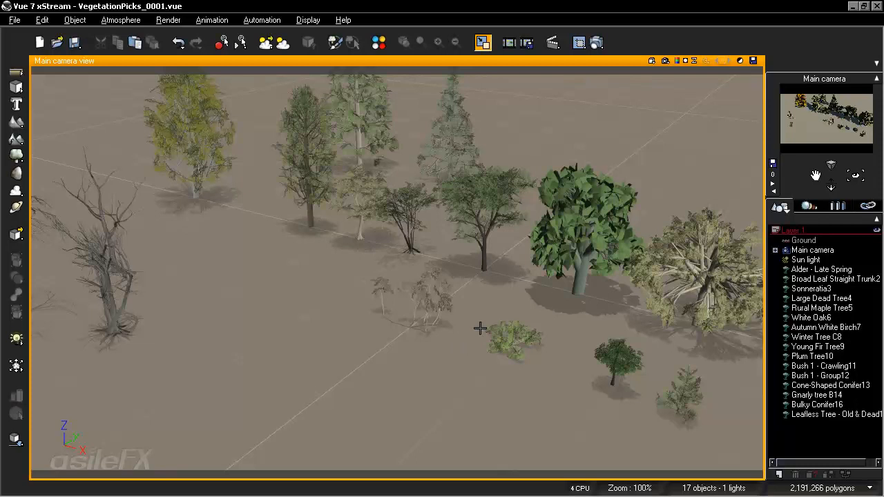
right_click_drag(303, 295, 389, 315)
scroll(388, 315, "up", 2)
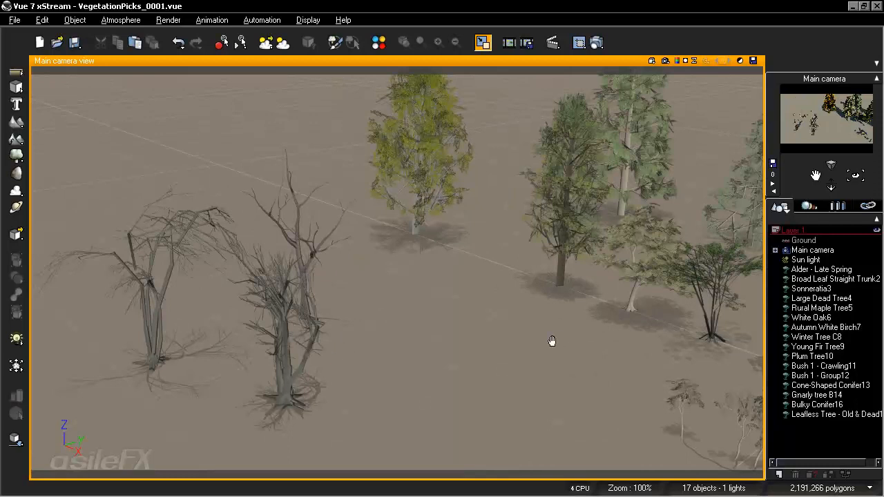
right_click_drag(552, 342, 453, 367)
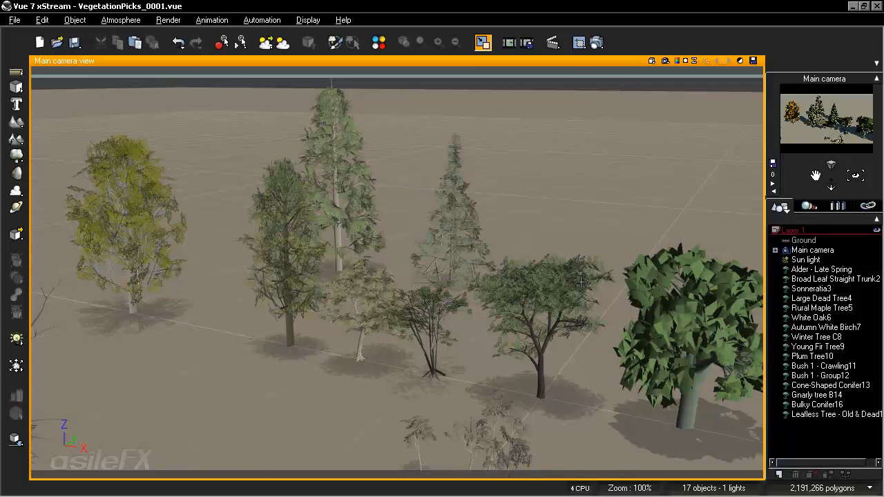
right_click_drag(592, 293, 576, 259)
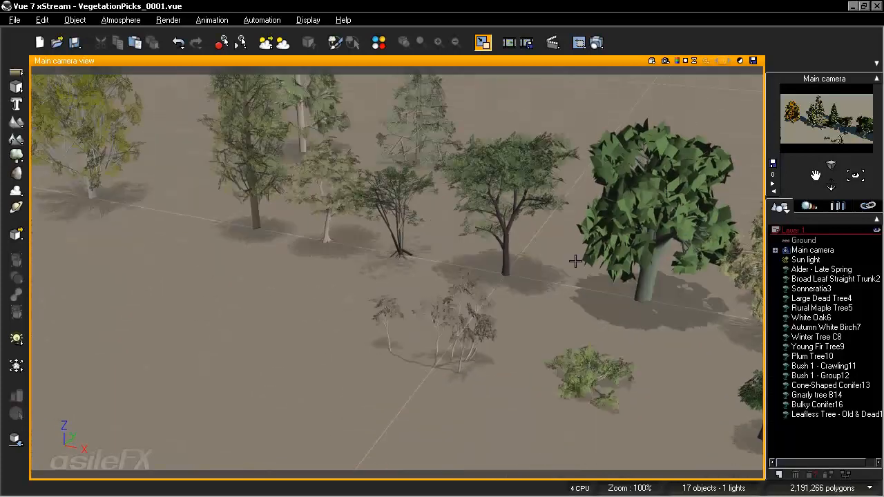
left_click(467, 325)
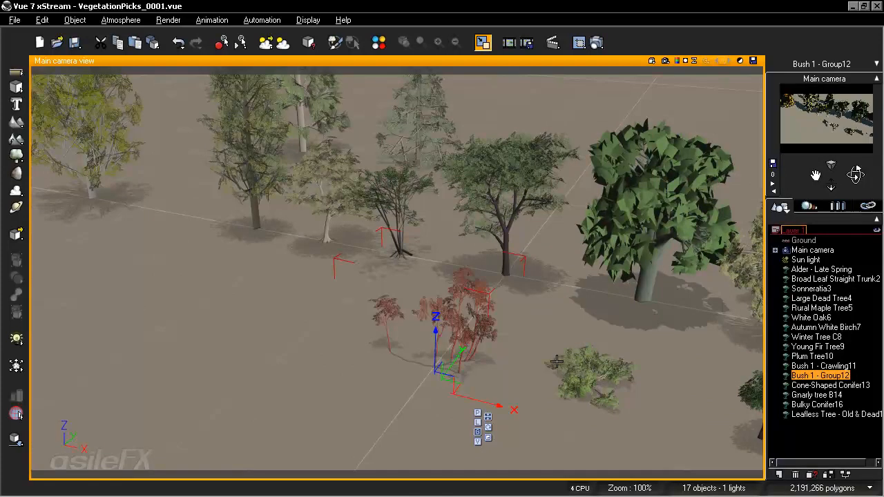
scroll(566, 383, "up", 5)
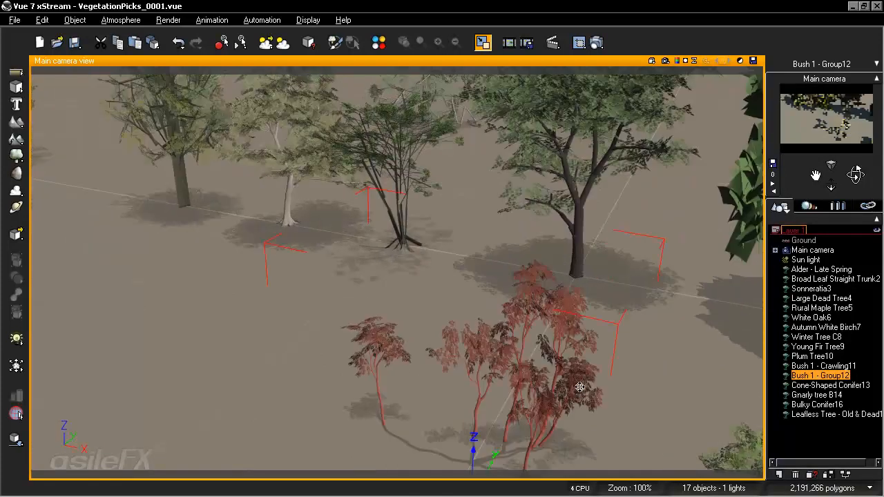
right_click_drag(579, 386, 570, 353)
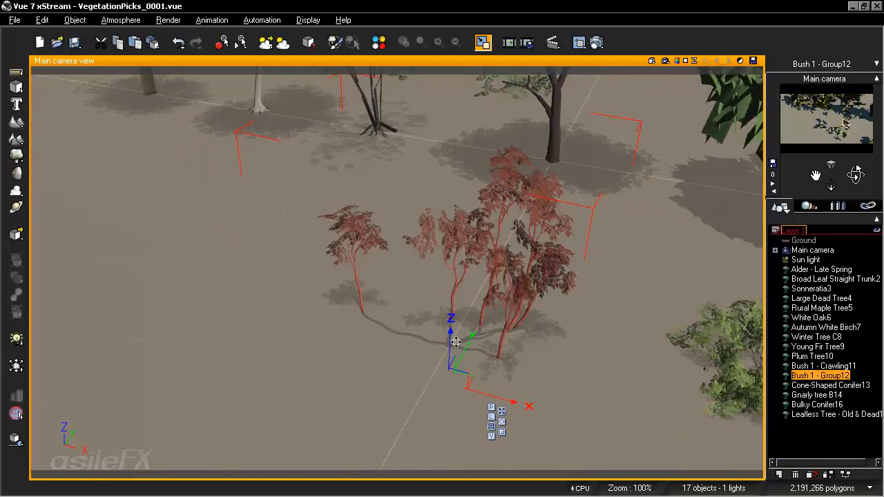
left_click_drag(450, 335, 451, 299)
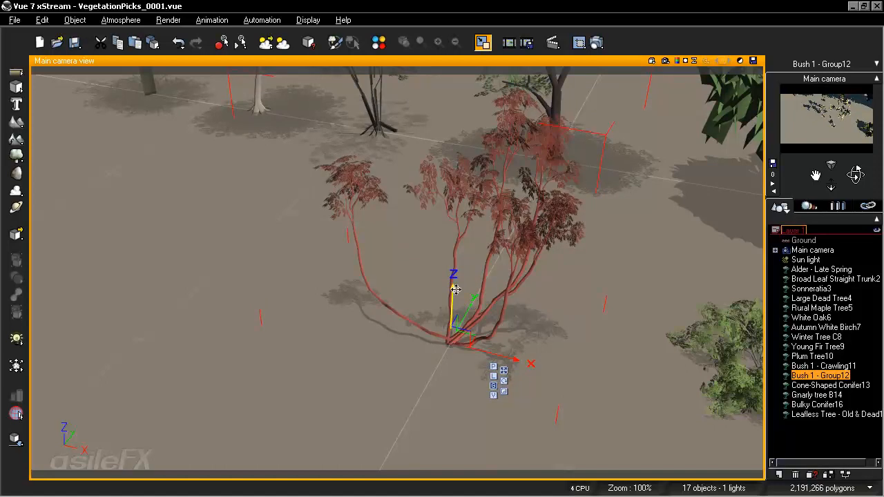
left_click_drag(453, 295, 452, 333)
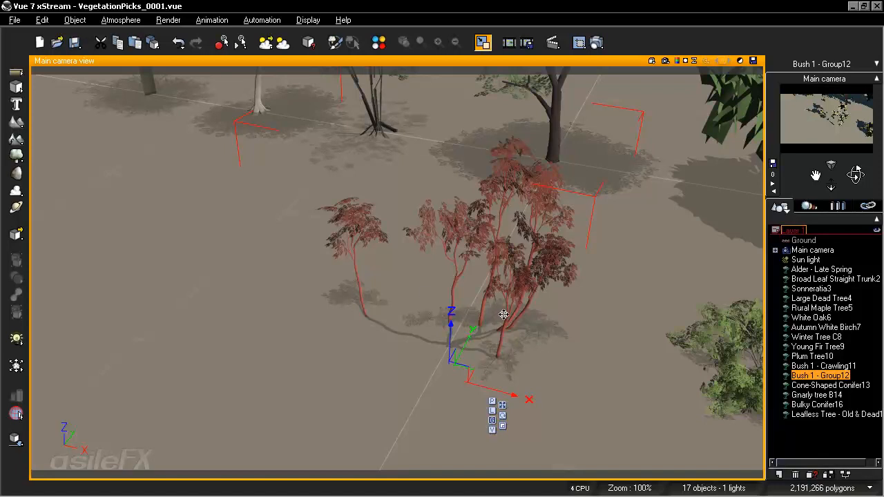
Open the scene VegetationPicks_Custom_0002 from the Group_C_Ecosystem_Zones folder.
scroll(535, 279, "down", 3)
scroll(535, 279, "down", 3)
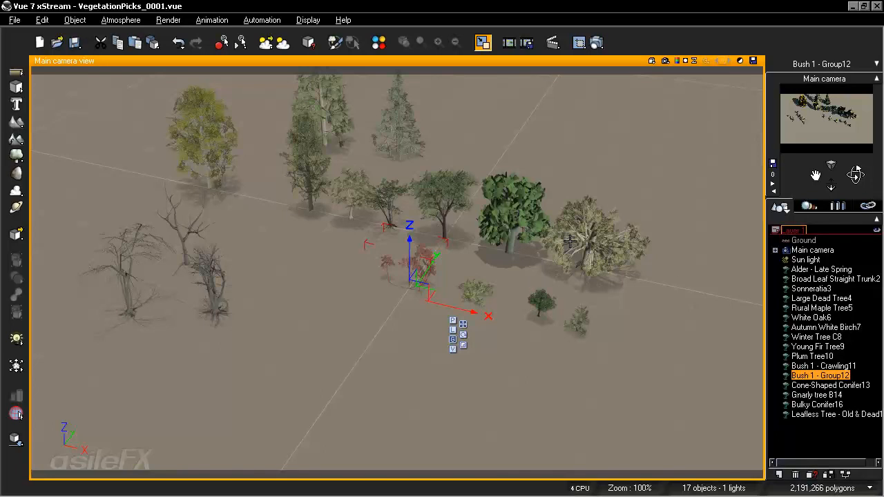
right_click_drag(532, 237, 537, 263)
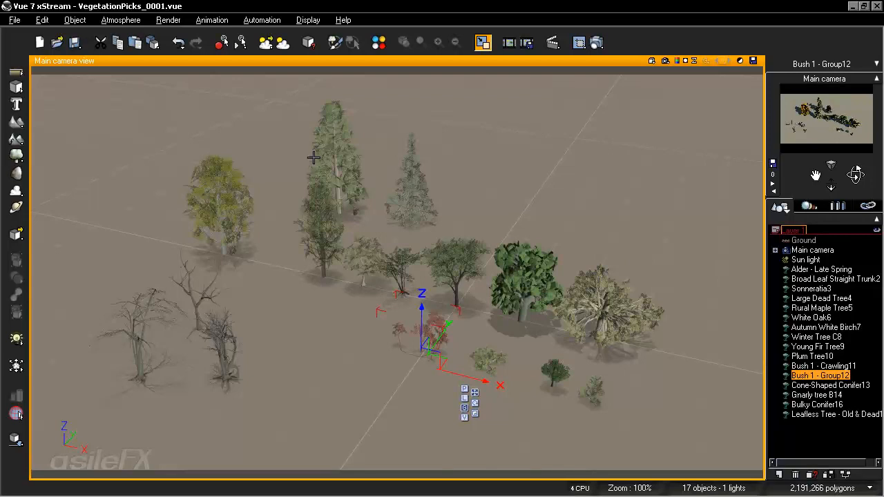
left_click(15, 20)
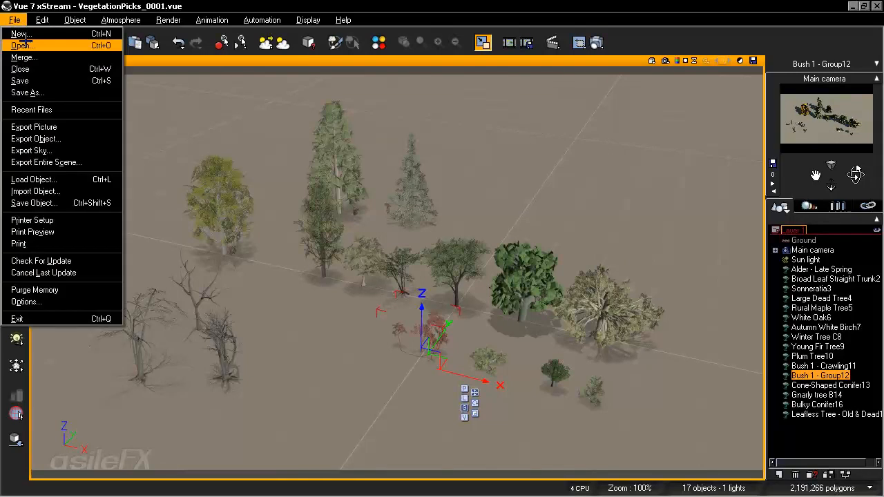
left_click(27, 45)
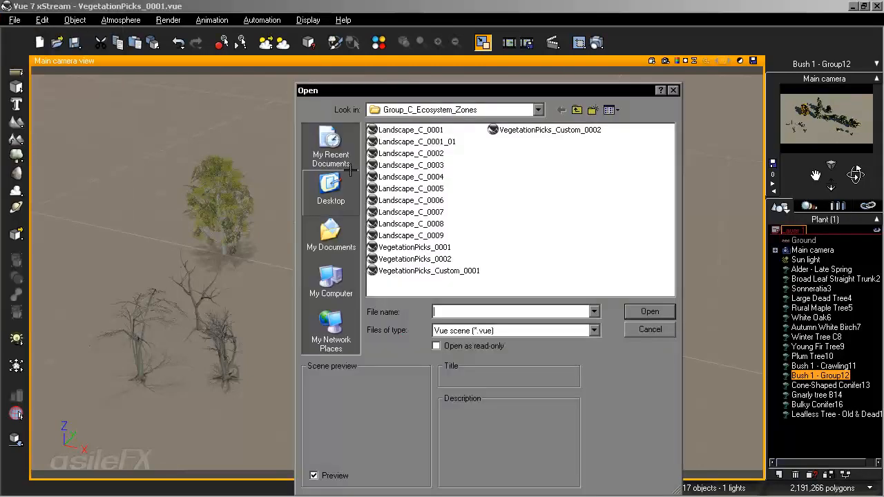
left_click(518, 131)
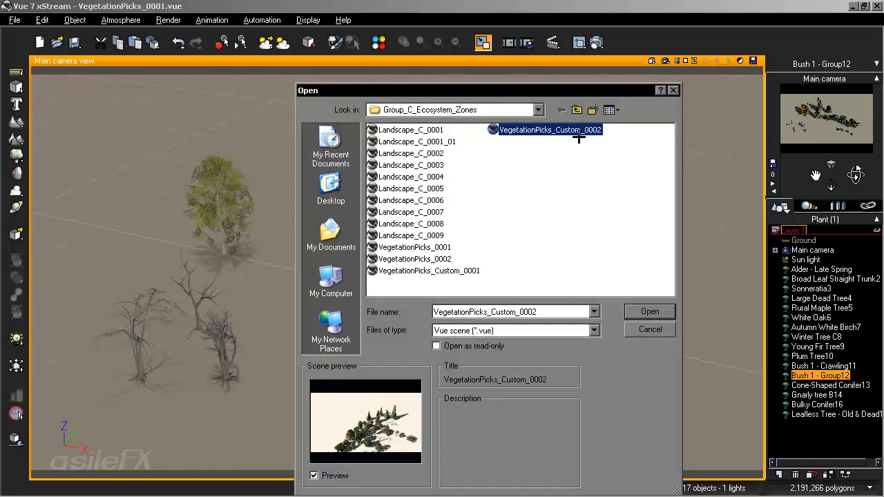
left_click(649, 313)
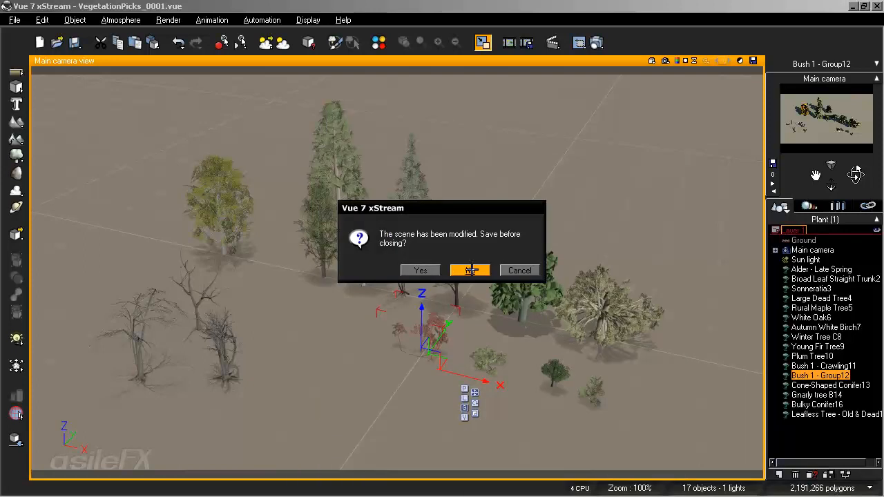
left_click(419, 270)
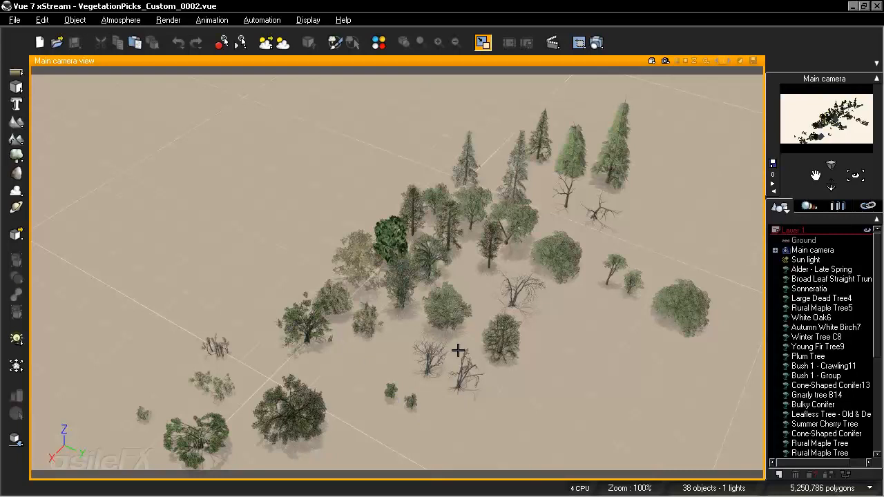
Examine the trees, conifers and dead trees of the custom vegetation scene up close.
right_click_drag(564, 328, 557, 336)
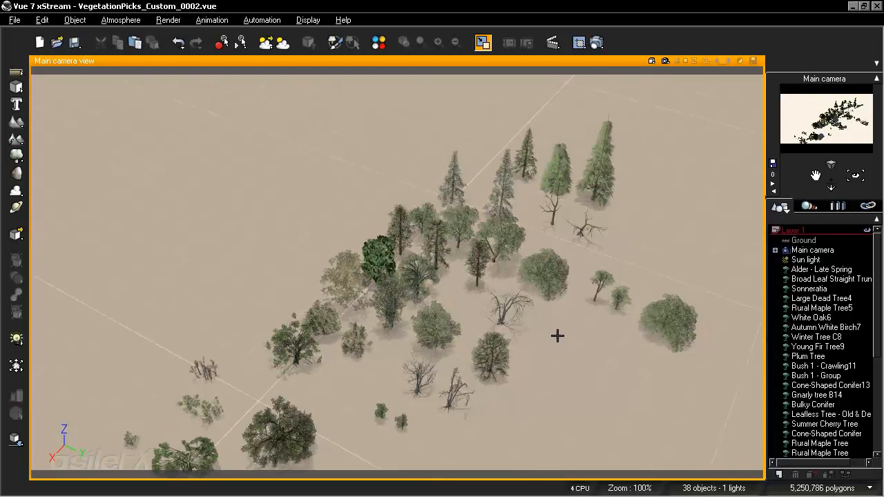
scroll(559, 336, "up", 4)
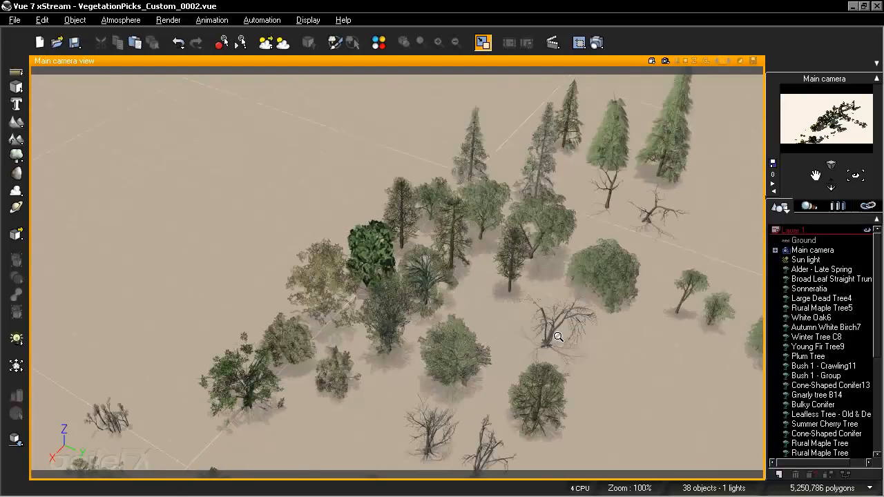
scroll(608, 333, "up", 3)
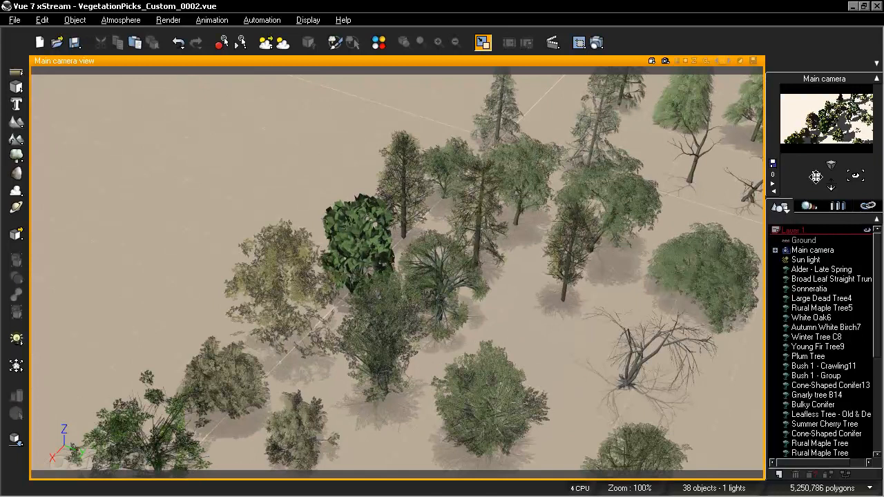
left_click_drag(816, 177, 816, 176)
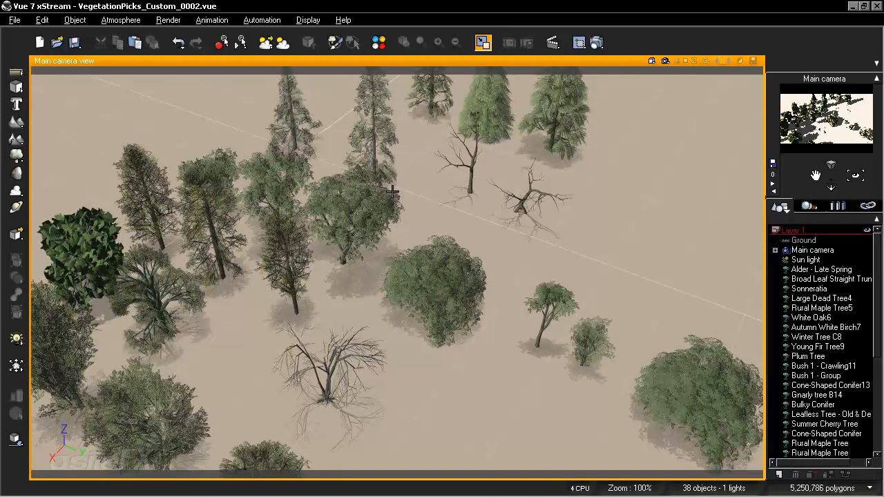
right_click_drag(408, 202, 459, 207)
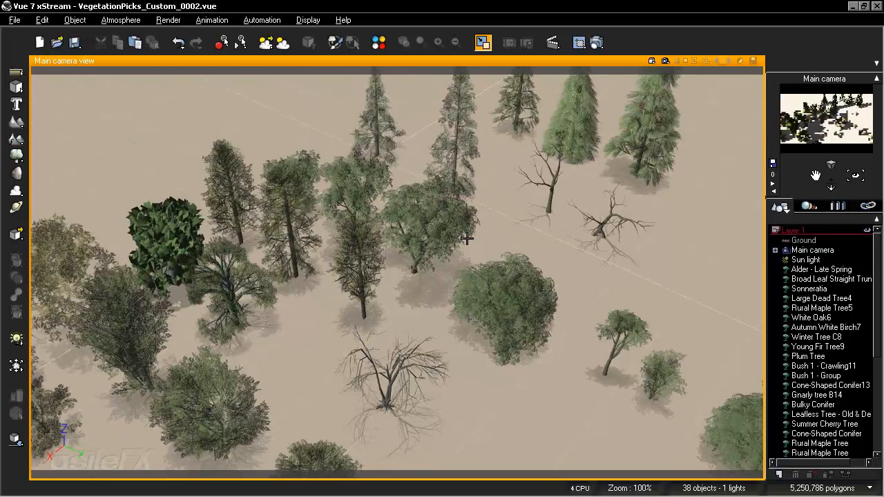
Examine the broadleaf, dead and bushy trees of the custom vegetation scene from several overhead angles.
right_click_drag(586, 297, 535, 280)
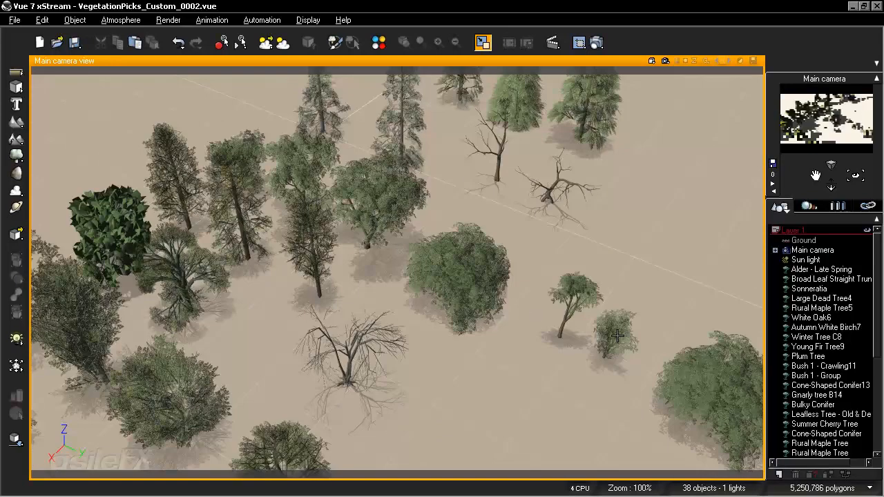
right_click_drag(727, 385, 691, 367)
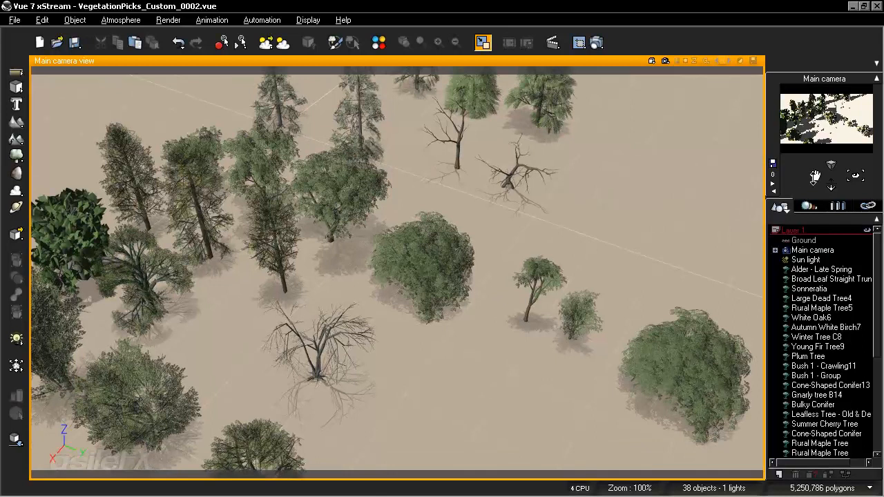
left_click_drag(816, 175, 816, 176)
right_click_drag(385, 179, 505, 177)
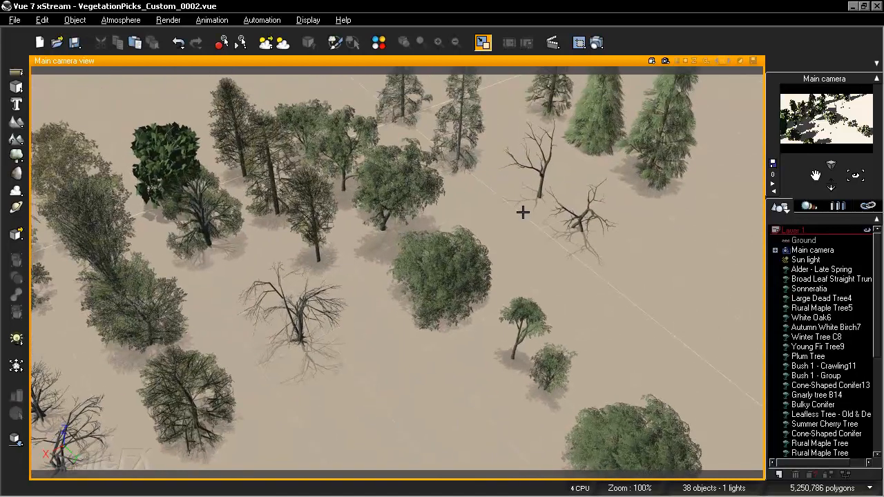
scroll(524, 213, "down", 1)
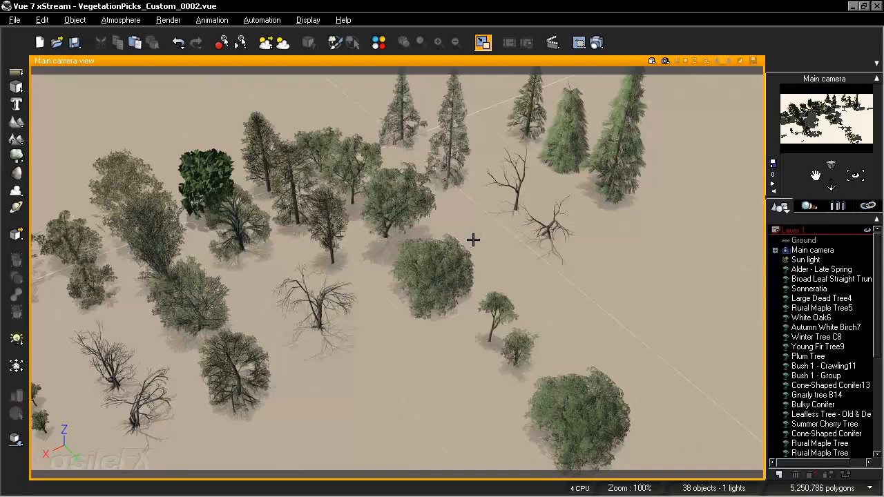
left_click(320, 141)
right_click(320, 141)
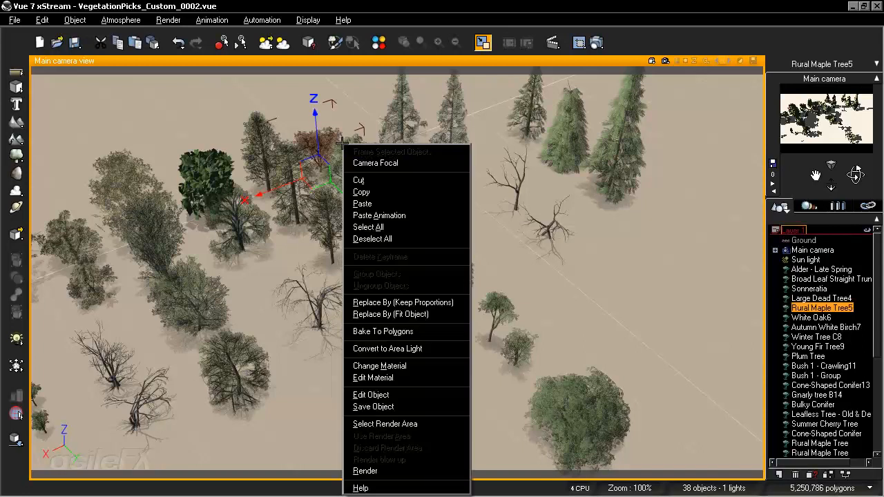
left_click(631, 260)
Inspect the round, bush-like Rural Maple Tree in the Plant Editor from several angles, and close the editor.
left_click(452, 261)
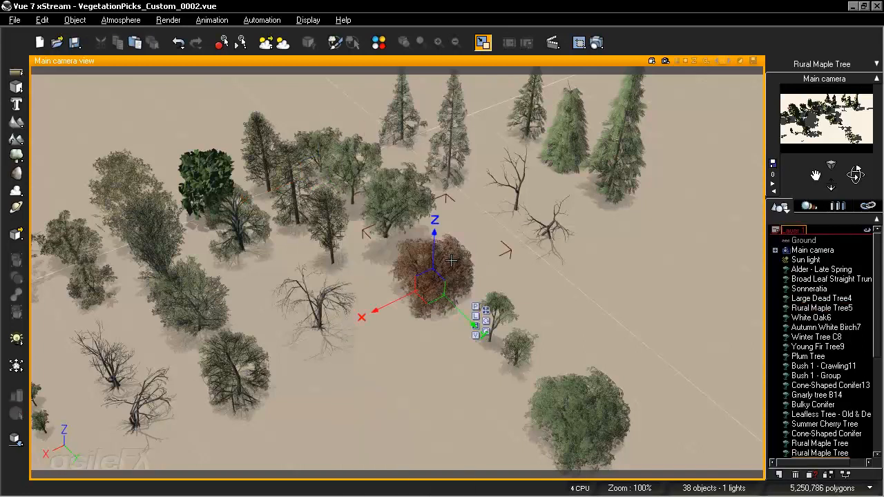
right_click(427, 265)
left_click(481, 395)
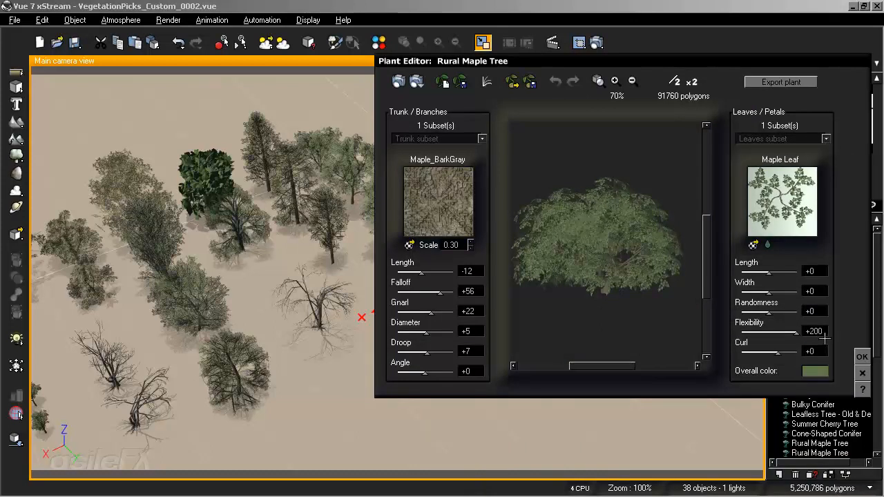
mouse_move(680, 261)
left_mouse_down()
mouse_move(651, 257)
mouse_move(675, 278)
left_mouse_up()
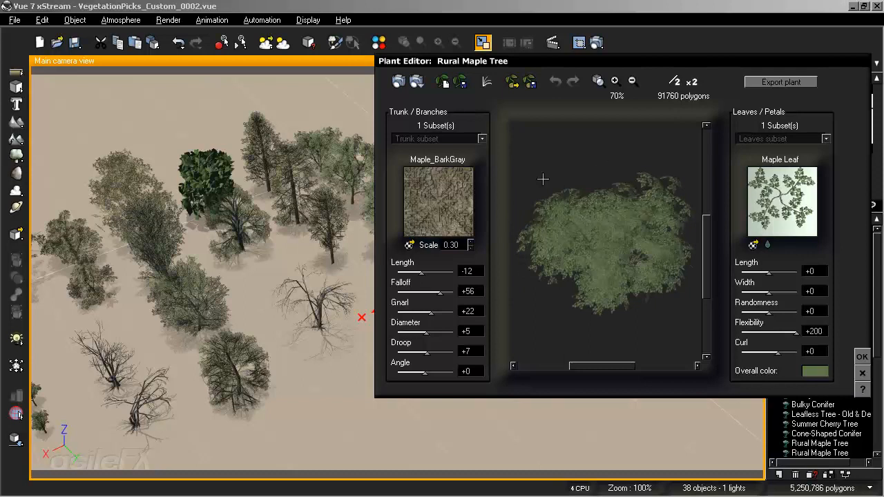
left_click_drag(627, 184, 645, 233)
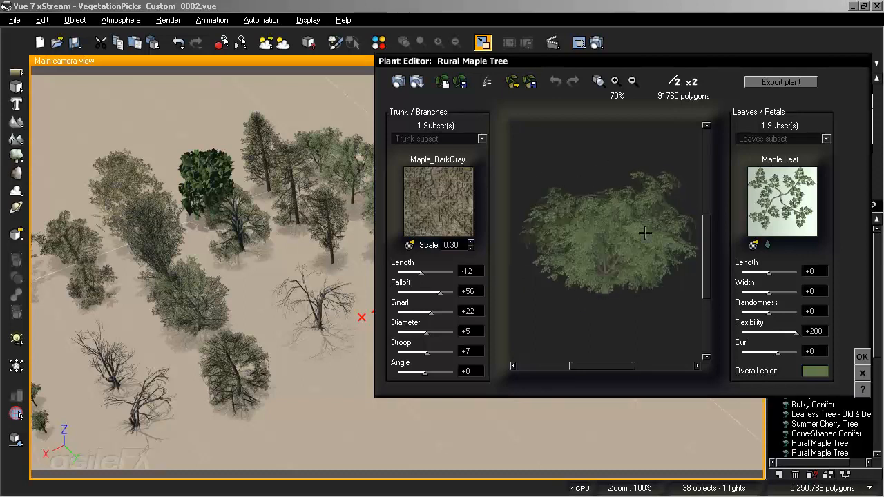
left_click(862, 357)
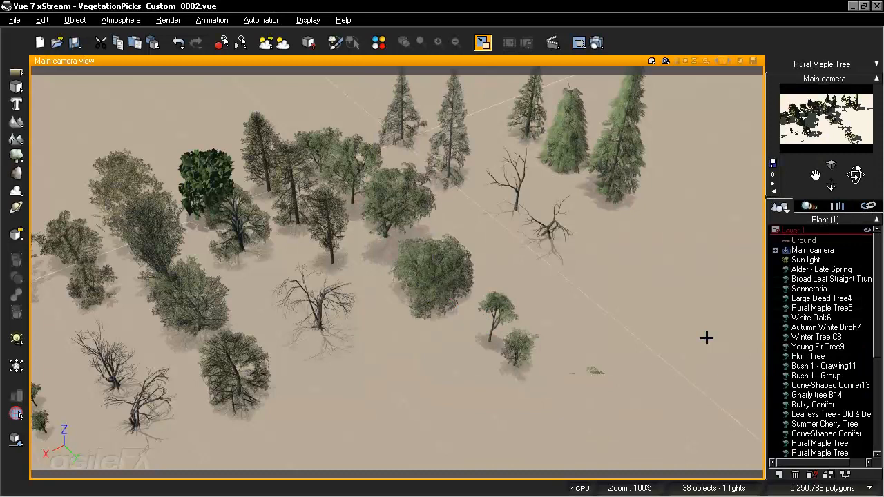
Examine the maples, dead trees and conifers of the custom scene up close and from a distance.
right_click_drag(610, 326, 603, 305)
scroll(577, 332, "up", 4)
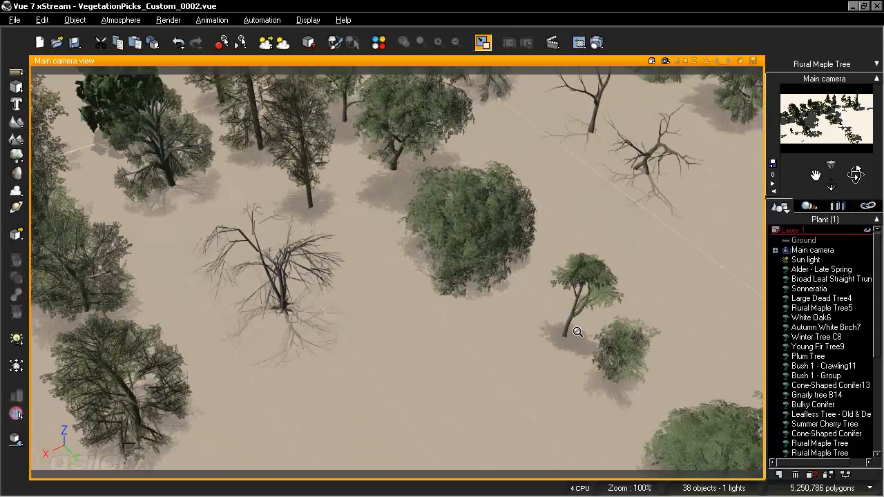
right_click_drag(489, 226, 506, 293)
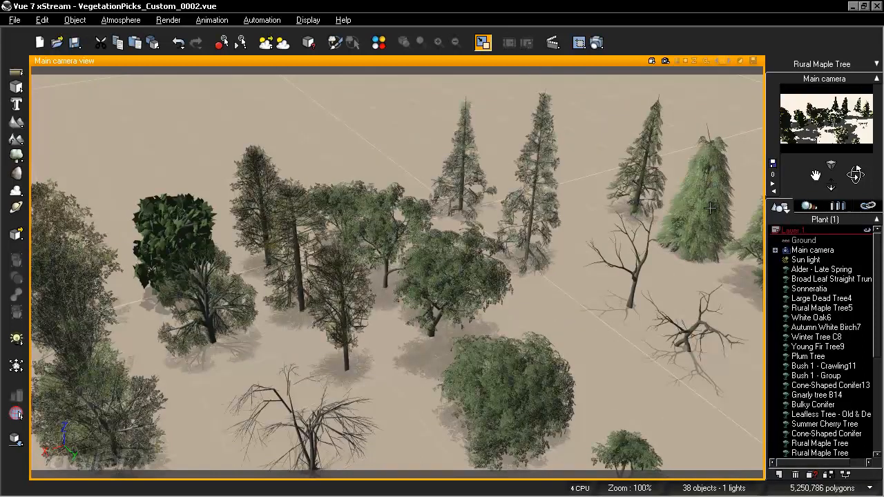
mouse_move(815, 175)
left_mouse_down()
mouse_move(812, 183)
mouse_move(815, 175)
left_mouse_up()
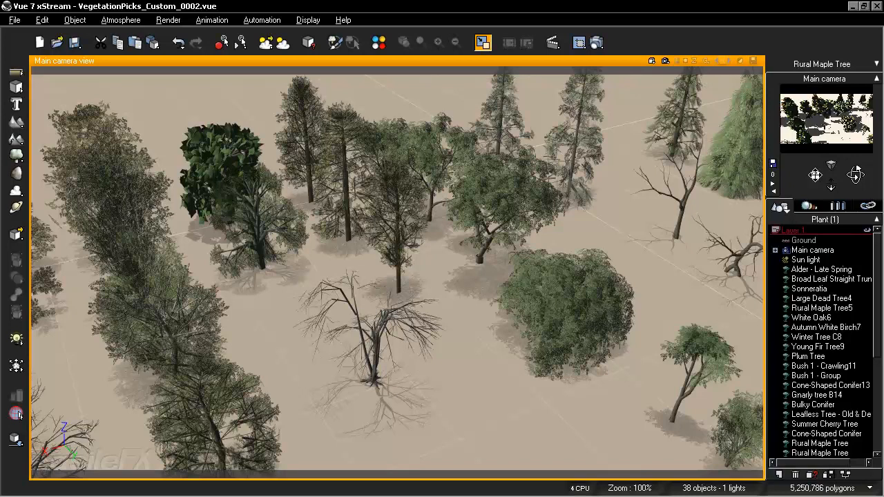
scroll(603, 294, "down", 5)
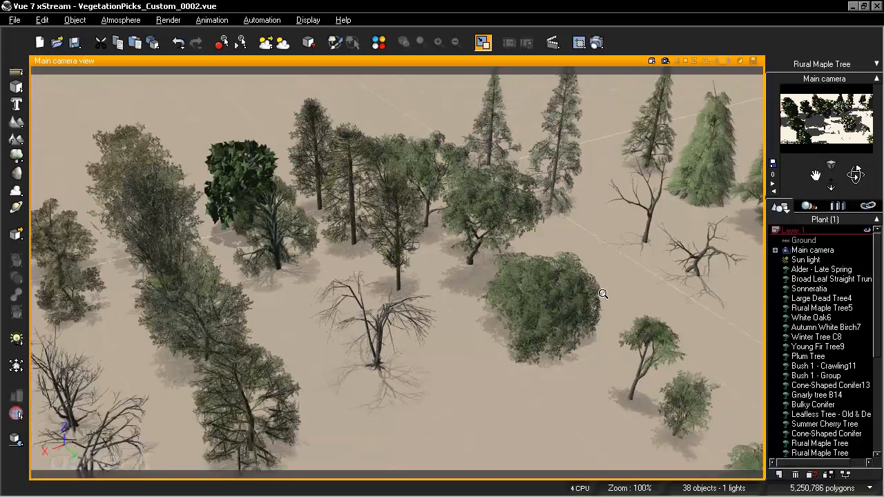
scroll(603, 294, "down", 3)
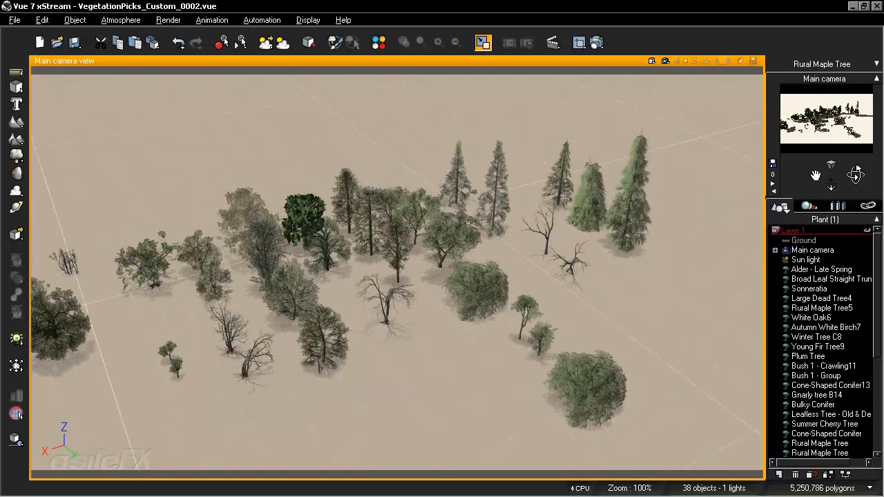
left_click_drag(816, 176, 827, 185)
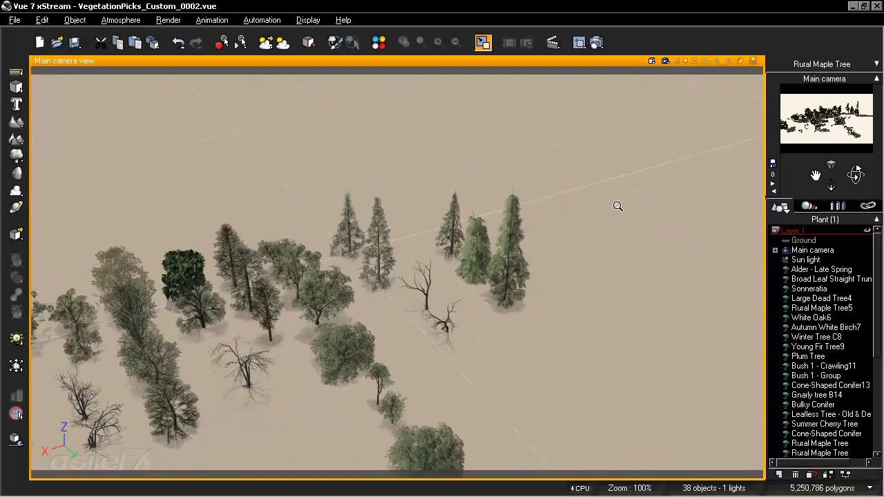
scroll(618, 207, "up", 2)
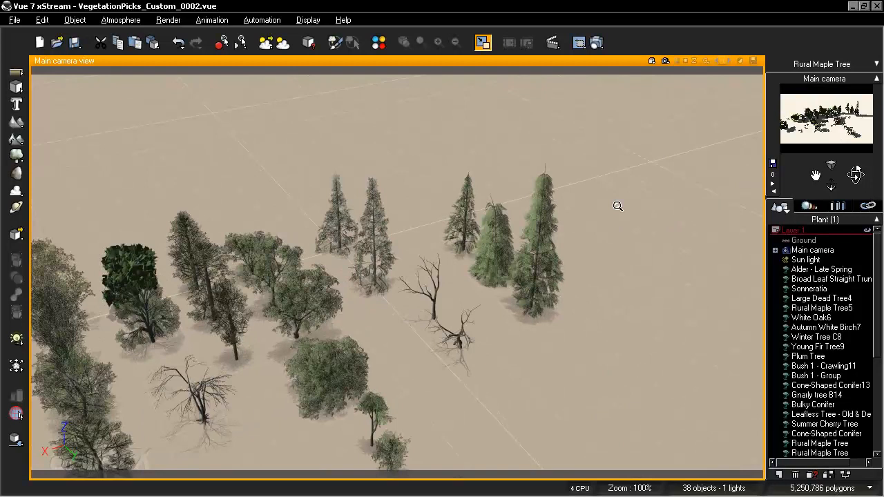
scroll(619, 207, "up", 2)
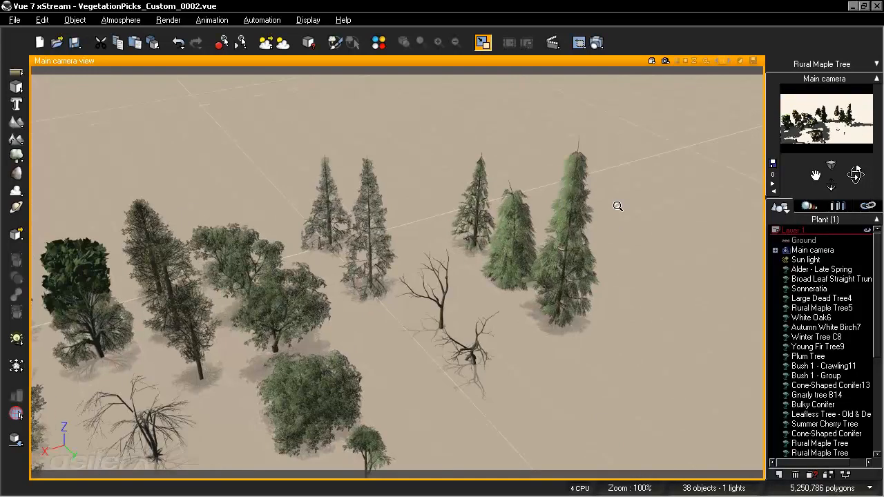
Select Cone-Shaped Conifer13 for a closer look at the sparse conifers, and clear the selection.
left_click(333, 233)
right_click_drag(395, 229, 425, 245)
scroll(425, 246, "up", 3)
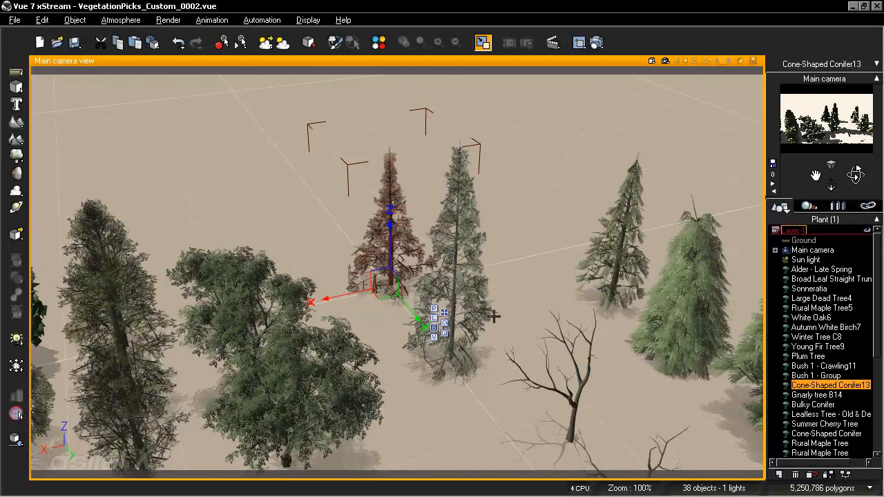
left_click(512, 206)
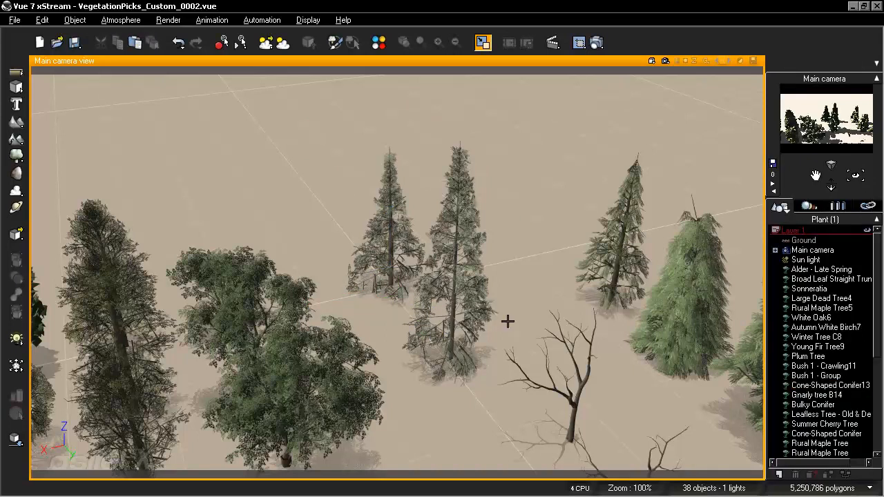
Compare the group of Bulky Conifer plants and open the tallest one in the Plant Editor.
right_click_drag(542, 331, 468, 369)
left_click(418, 234)
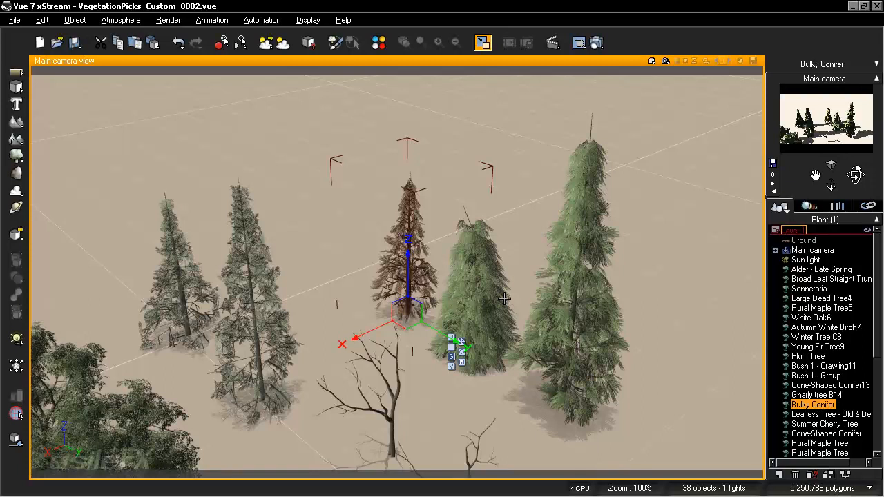
left_click(613, 274)
right_click(586, 244)
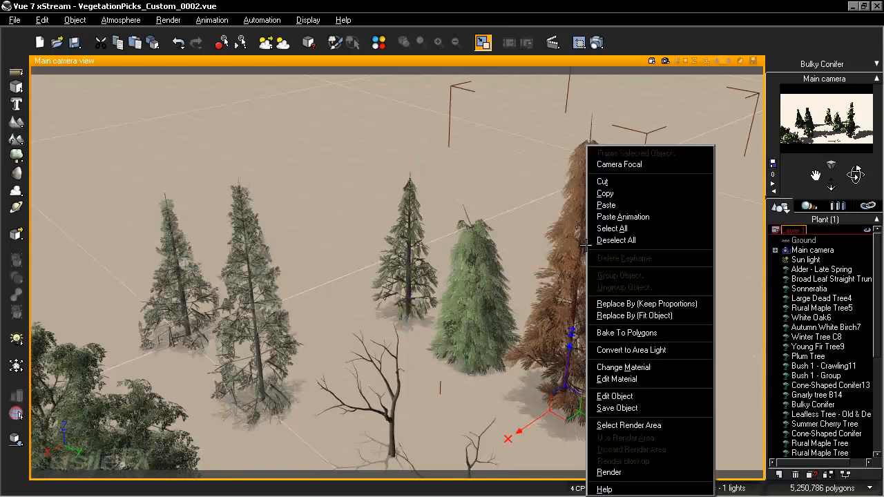
left_click(643, 392)
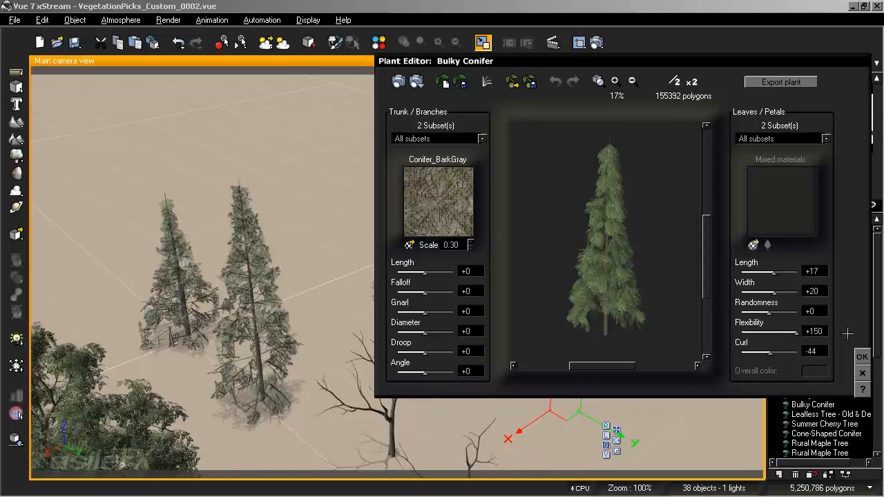
Review the Bulky Conifer's Trunk subset and Branches subset settings, and close the Plant Editor without applying changes.
left_click(442, 138)
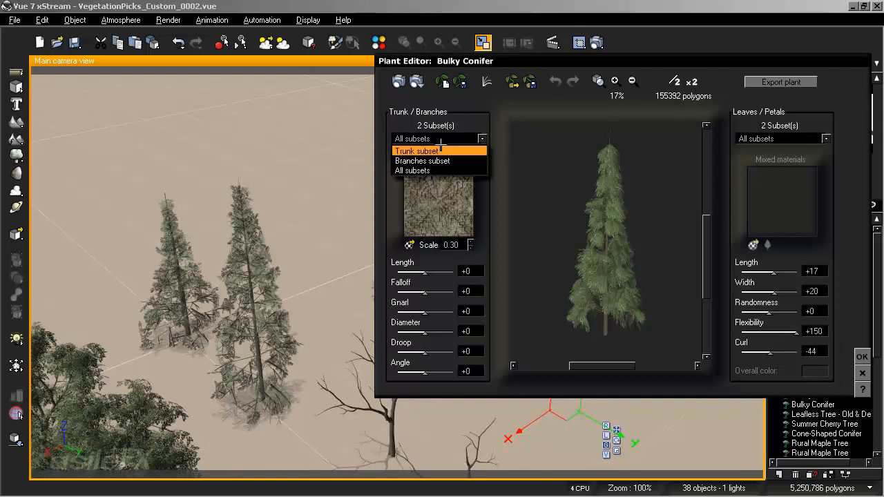
left_click(440, 149)
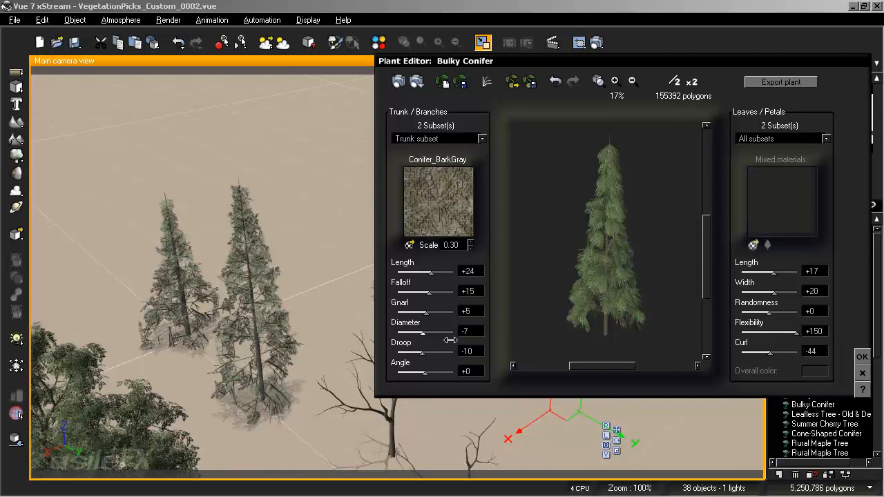
left_click(429, 138)
left_click(425, 157)
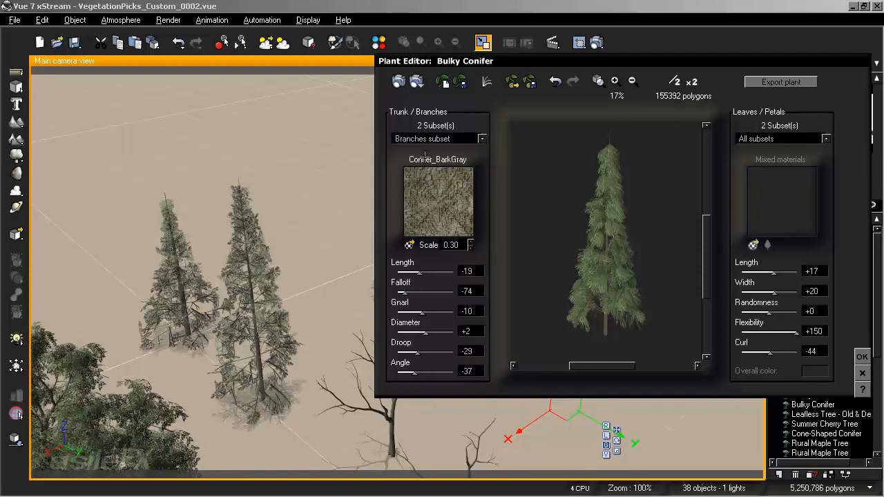
left_click_drag(596, 244, 597, 254)
left_click(862, 373)
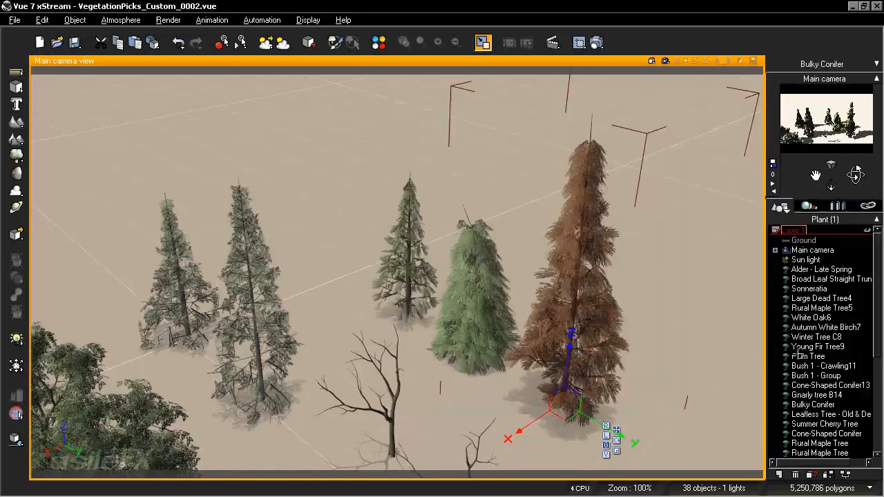
Look over the broadleaf trees and select the Broad Leaf Straight Trunk4 plant in front of the group.
right_click_drag(492, 392, 529, 294)
right_click_drag(408, 326, 643, 302)
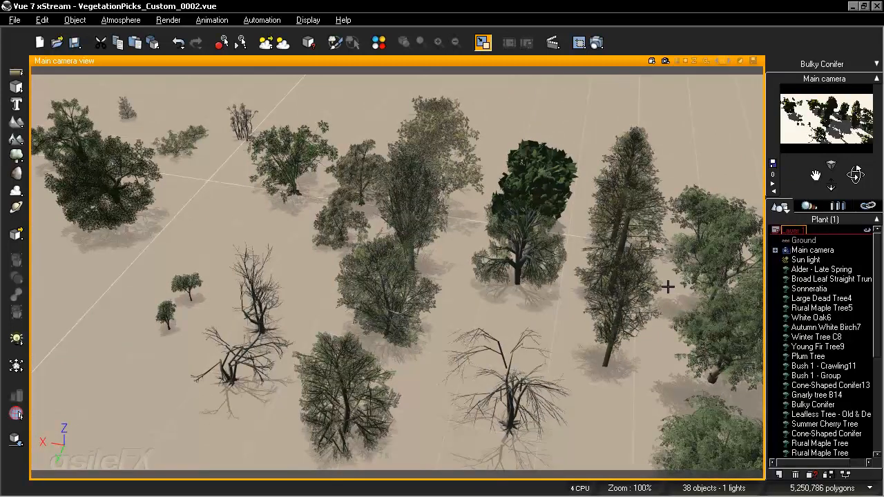
right_click_drag(669, 281, 584, 280)
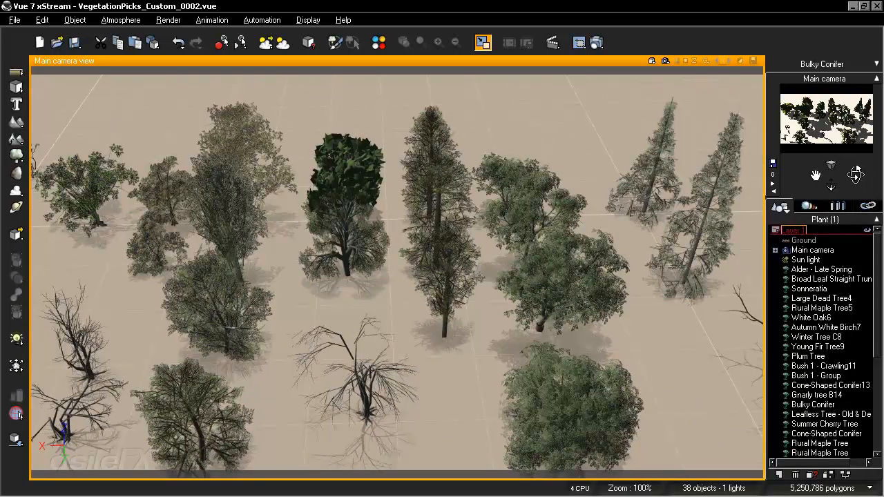
left_click_drag(816, 176, 864, 201)
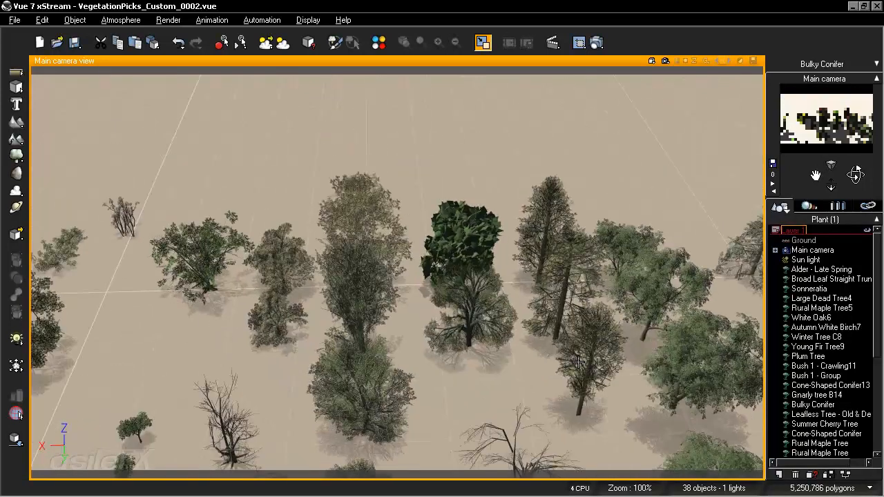
left_click(578, 362)
right_click_drag(610, 299, 540, 297)
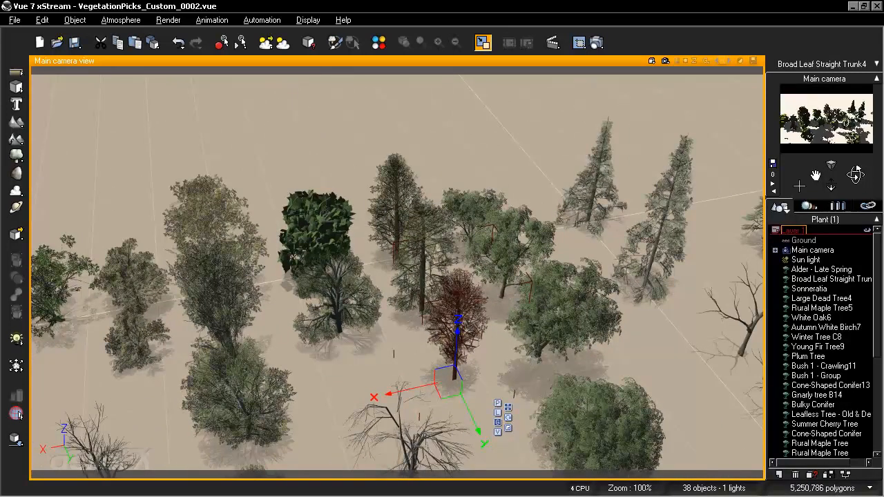
Survey the remaining broadleaf and dead trees, and select Gnarly tree B14 at the far end of the scene.
left_click_drag(816, 176, 859, 160)
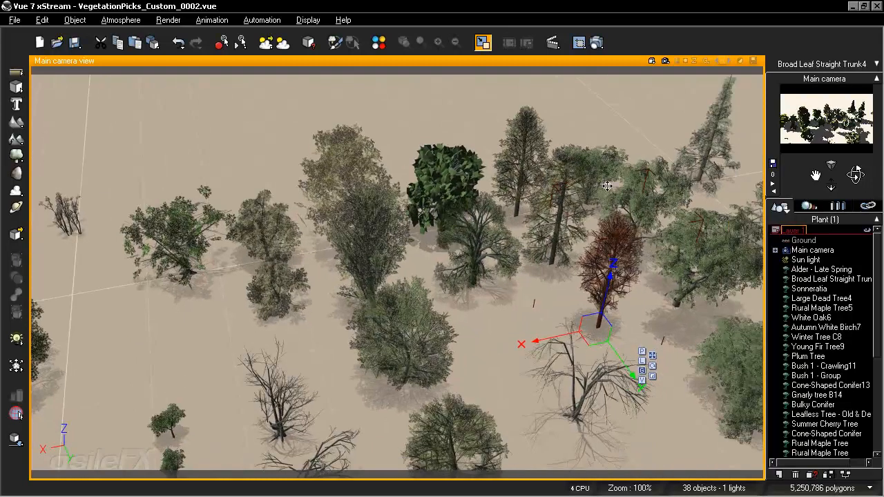
right_click_drag(702, 298, 626, 277)
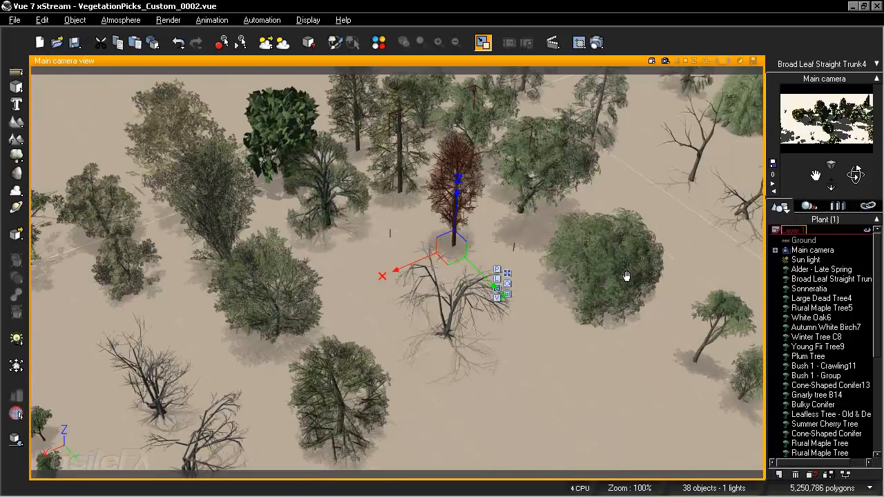
right_click_drag(441, 279, 716, 324)
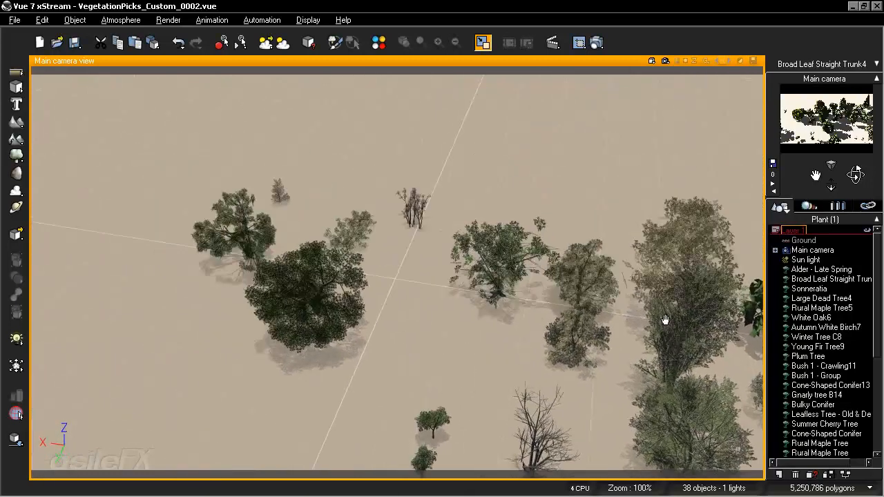
left_click(412, 244)
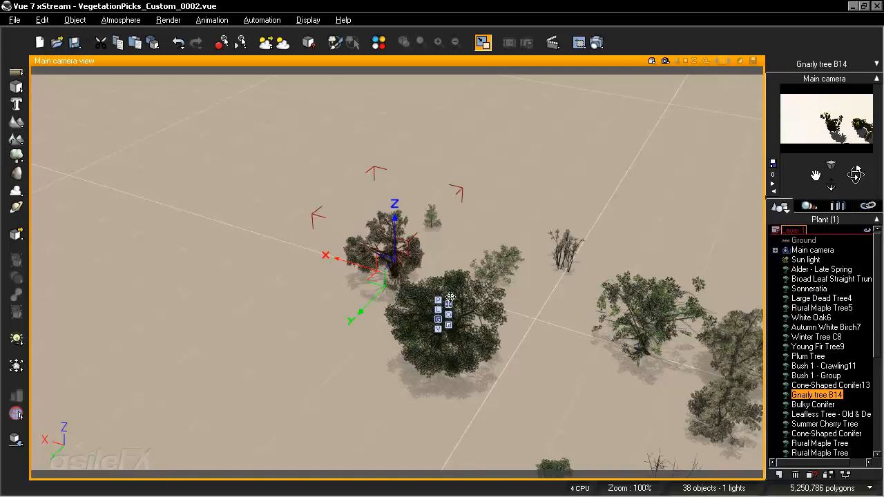
Inspect the crown, branches and base of Gnarly tree B14 up close from several sides.
right_click_drag(377, 301, 447, 328)
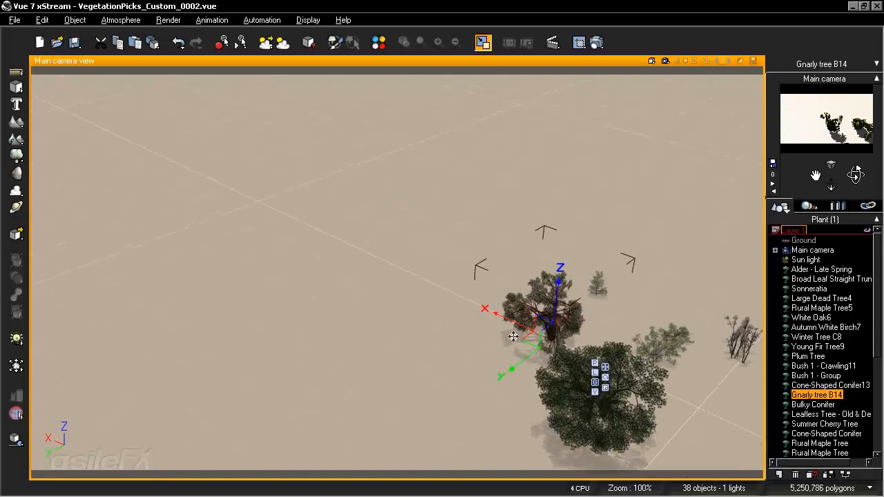
right_click_drag(514, 337, 560, 322, "ctrl")
right_click_drag(620, 275, 287, 300)
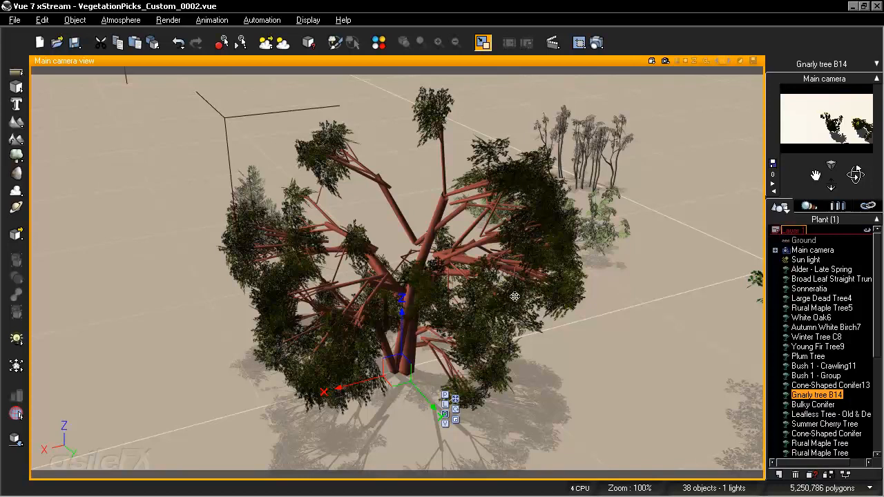
scroll(524, 297, "down", 5)
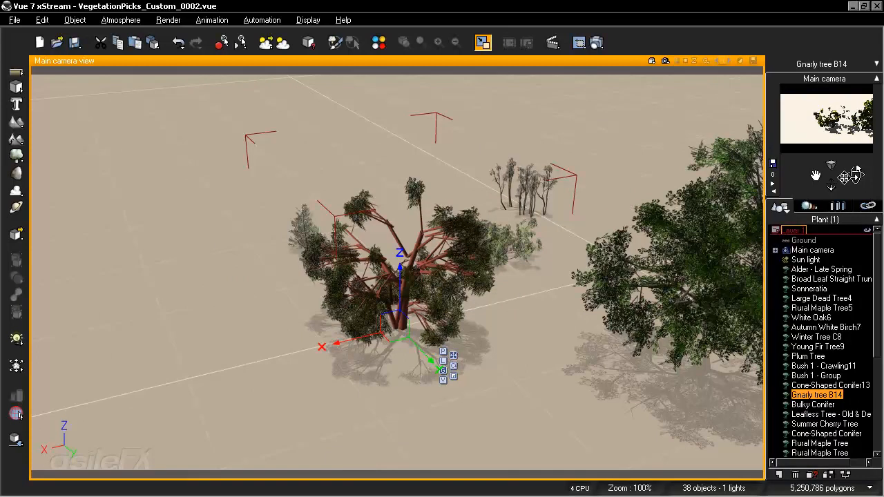
mouse_move(856, 176)
left_mouse_down()
mouse_move(881, 176)
mouse_move(856, 177)
left_mouse_up()
Select the Summer Cherry Tree beside the gnarly tree, move it away into the open area, and deselect it.
left_click(647, 219)
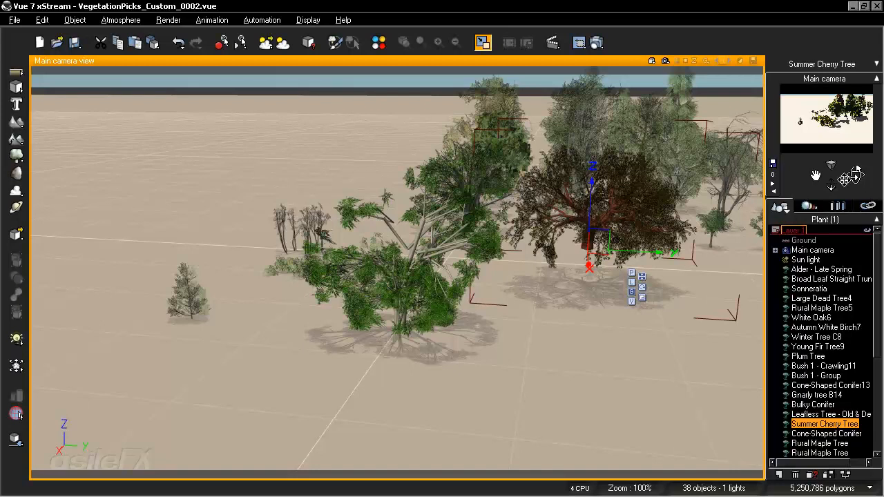
left_click_drag(856, 174, 855, 174)
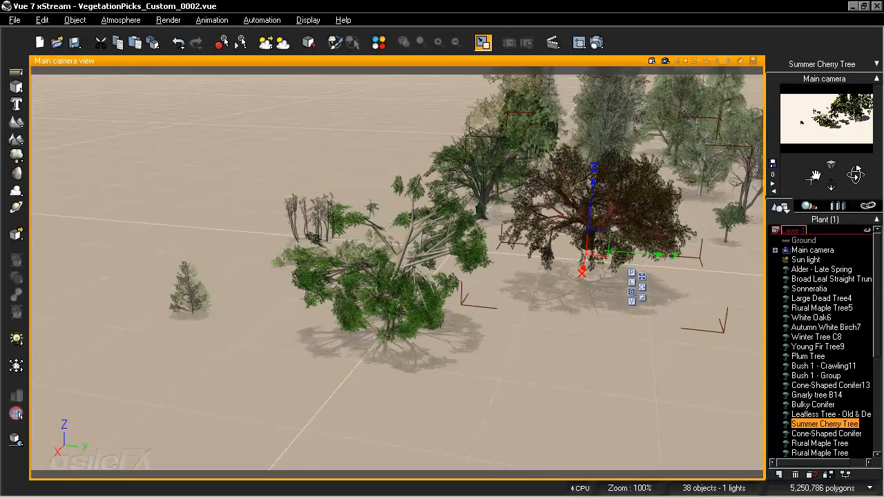
left_click_drag(815, 174, 815, 175)
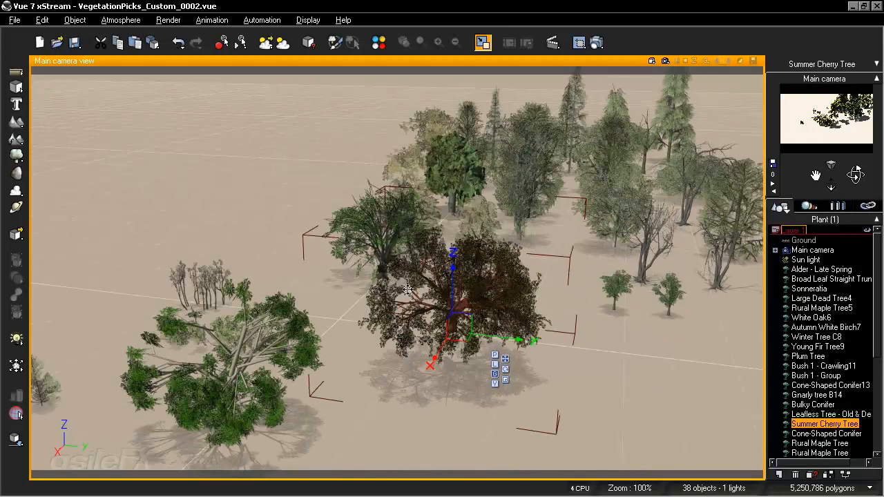
left_click_drag(855, 176, 856, 175)
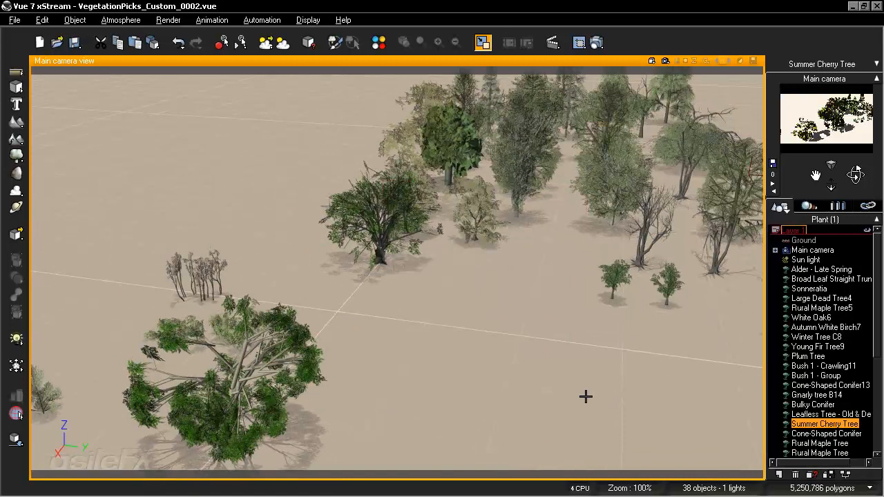
left_click(619, 400)
Reselect the floating Summer Cherry Tree and drop it onto the ground in front of the tree group.
right_click_drag(337, 361, 357, 336)
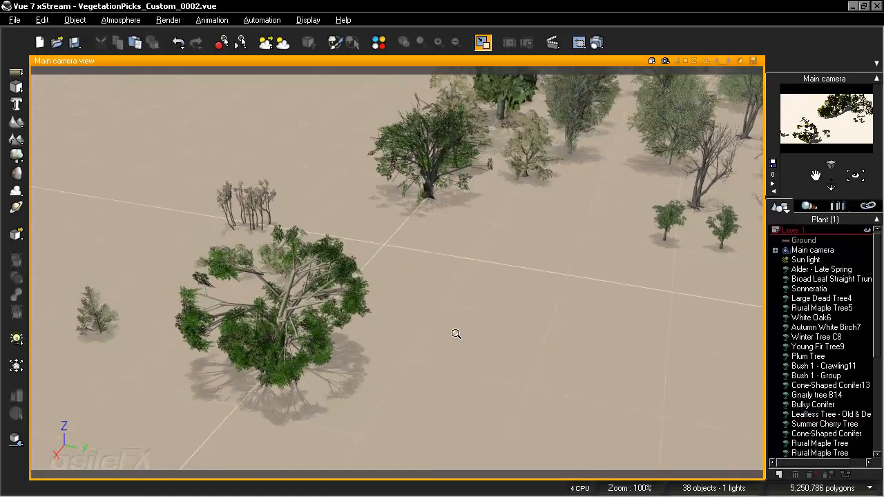
scroll(456, 334, "down", 3)
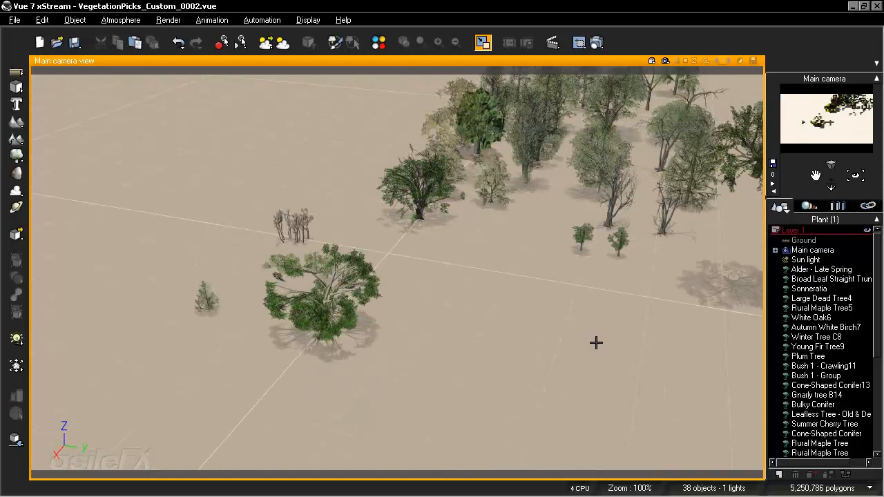
right_click_drag(643, 308, 608, 321)
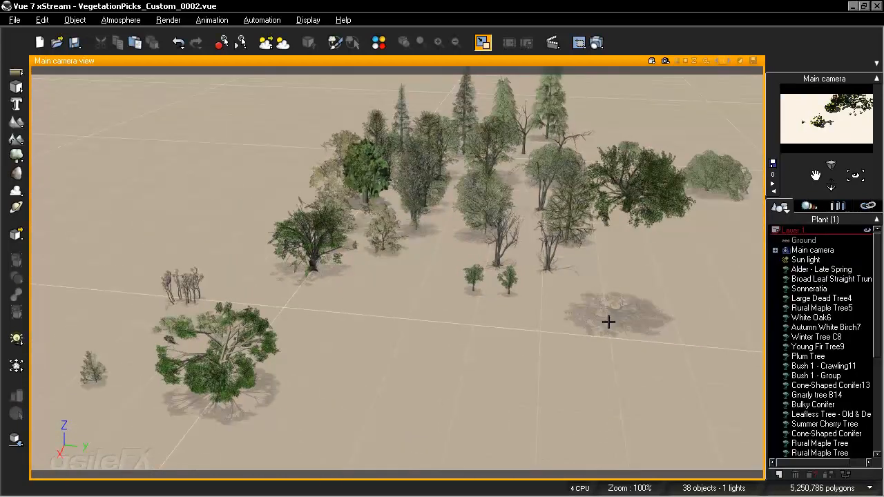
left_click(805, 424)
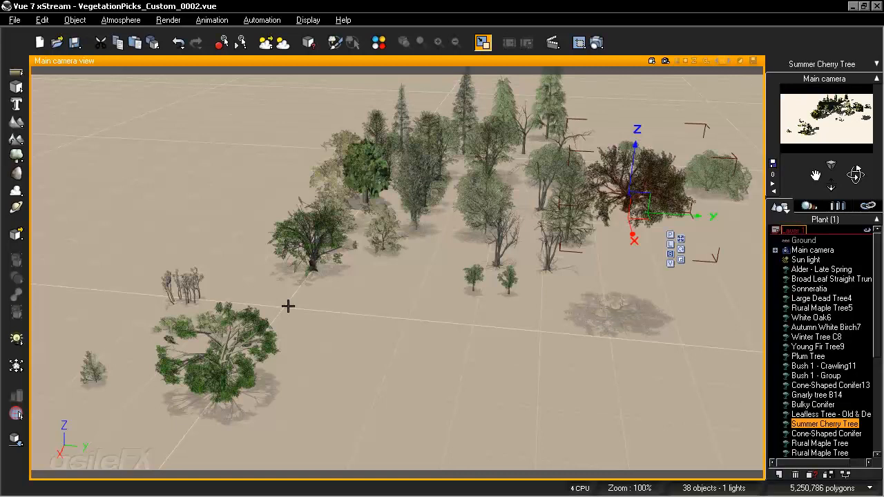
right_click_drag(657, 286, 641, 298)
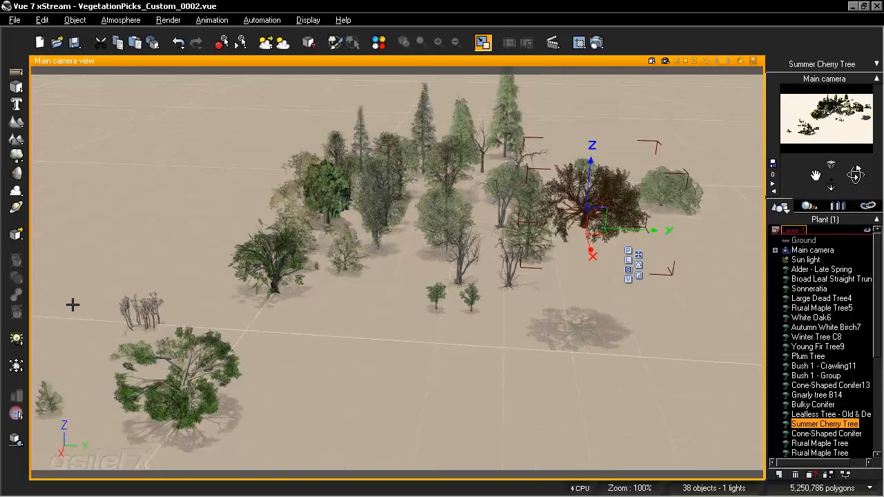
left_click(16, 440)
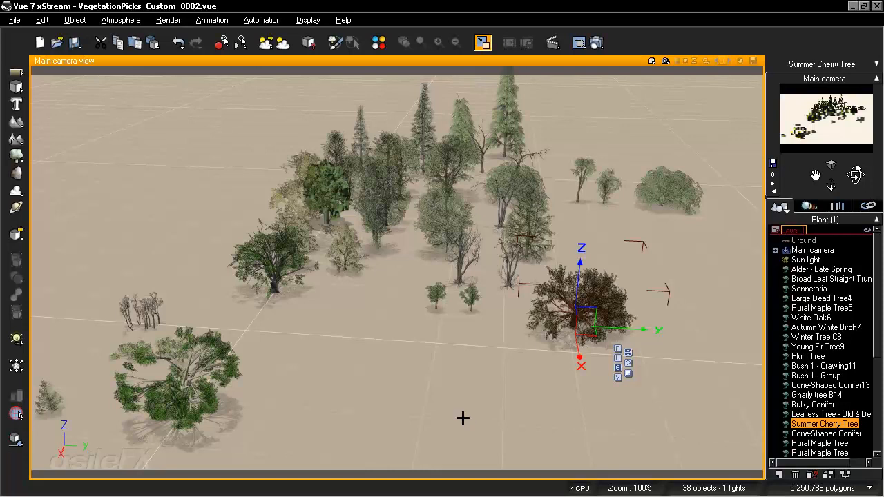
Survey the small dead trees, broadleaf trees and conifers across the whole scene, and select the Bush 1 - Crawling12 plant.
left_click(473, 385)
right_click_drag(546, 336, 387, 339)
scroll(390, 334, "up", 3)
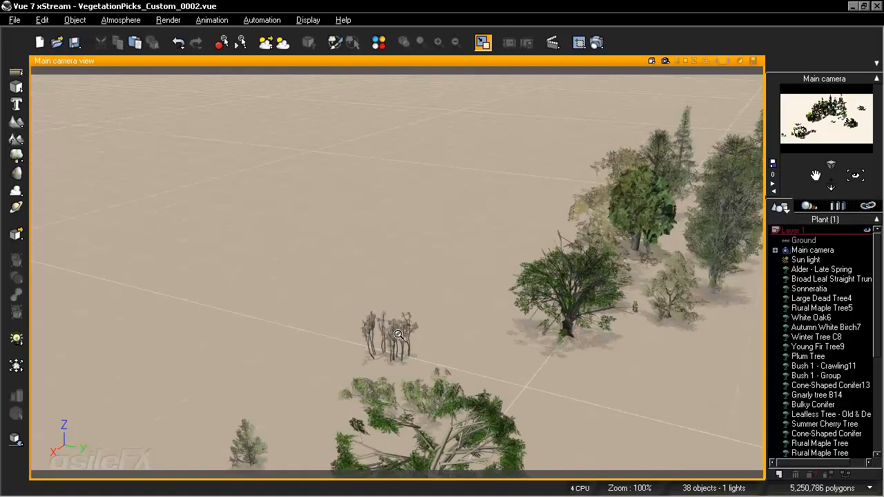
scroll(398, 334, "up", 3)
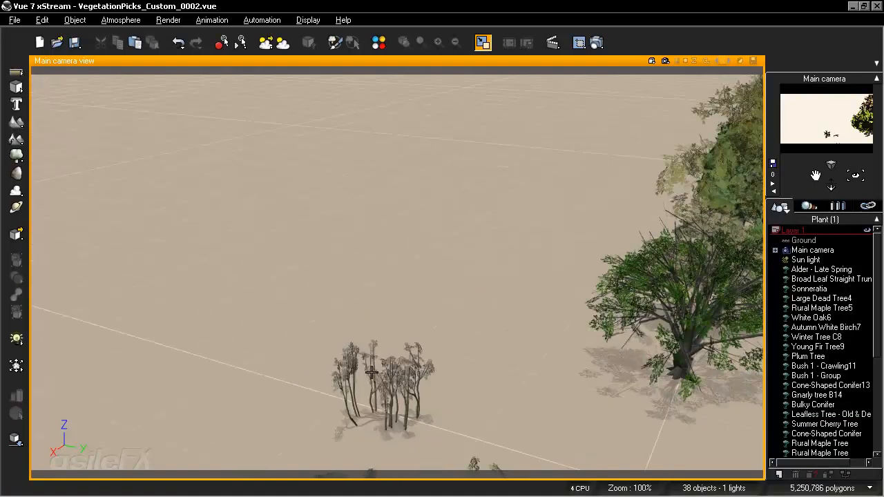
right_click_drag(538, 373, 357, 367)
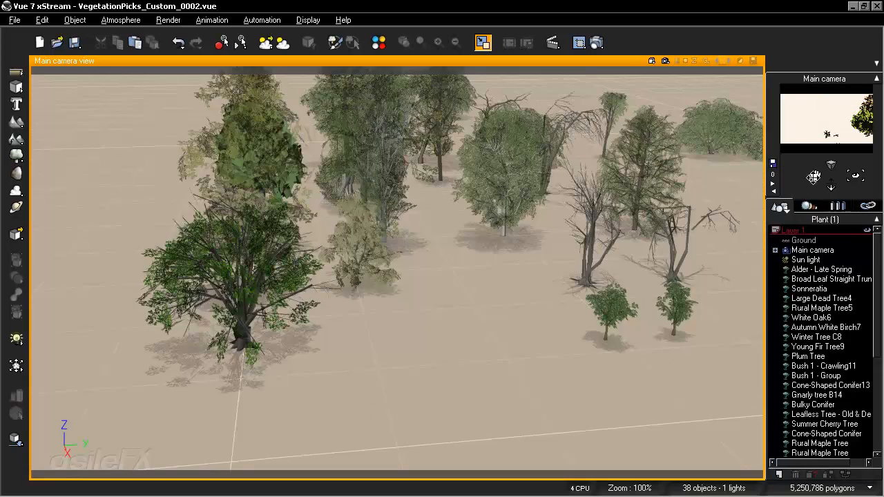
left_click_drag(816, 176, 772, 234)
right_click_drag(300, 198, 421, 137)
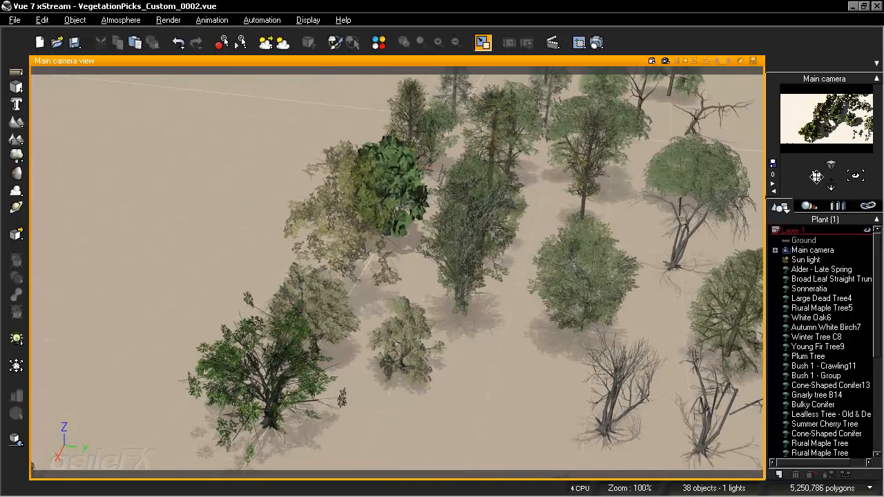
left_click_drag(816, 175, 831, 186)
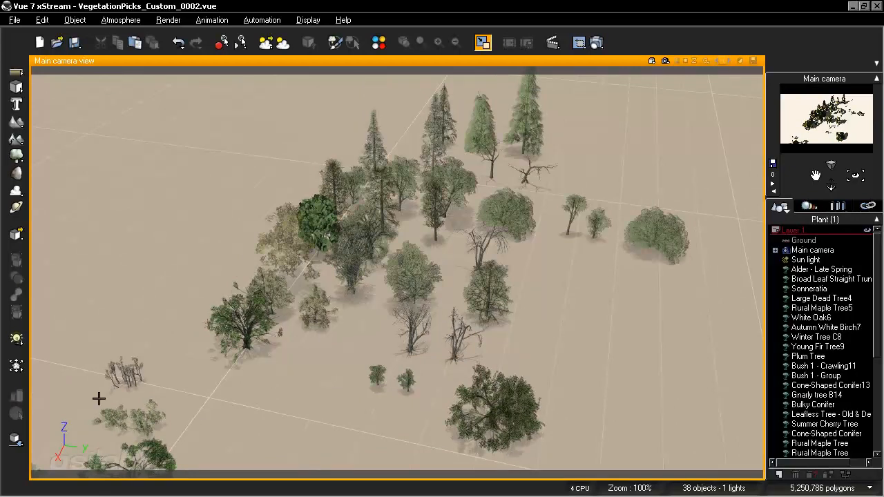
left_click(166, 413)
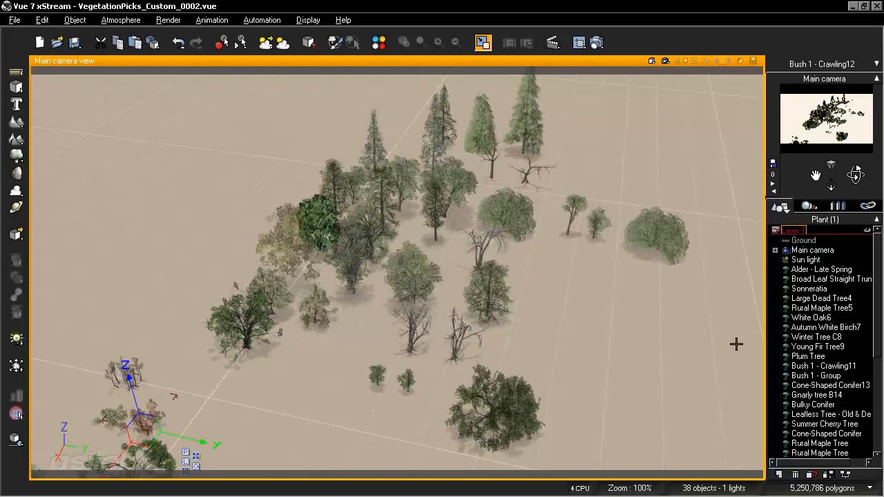
Frame the whole plant collection against the horizon, render it to screen at 800x432, and close the rendered image.
left_click_drag(854, 177, 856, 174)
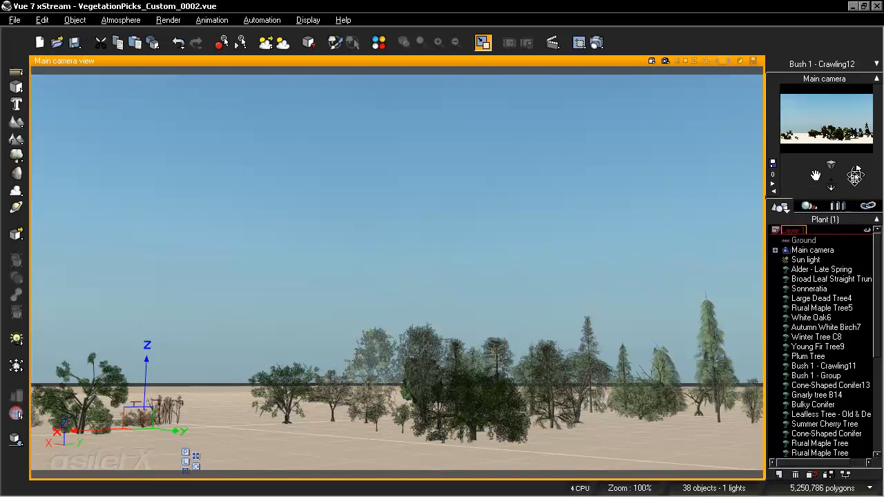
left_click_drag(855, 177, 855, 179)
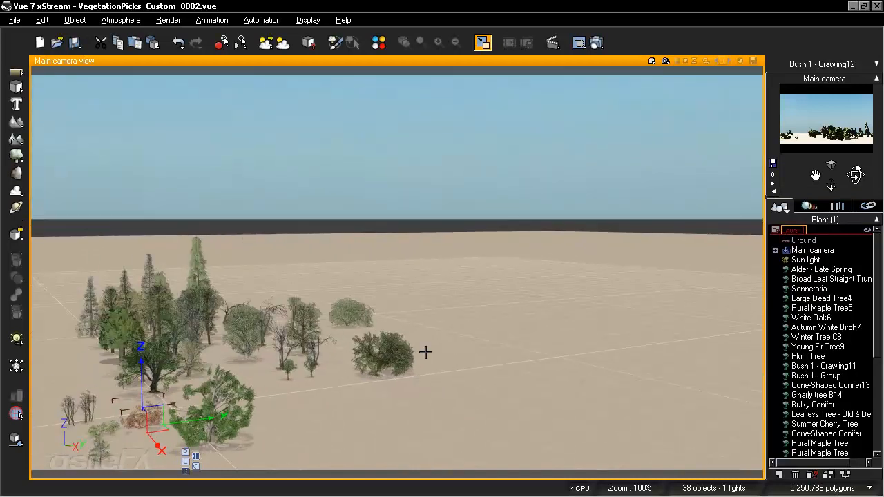
right_click_drag(483, 326, 536, 325)
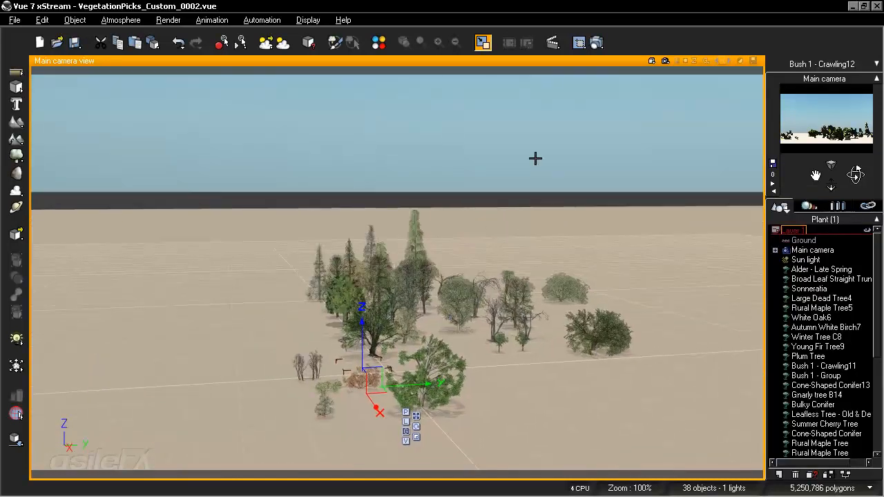
left_click(594, 43)
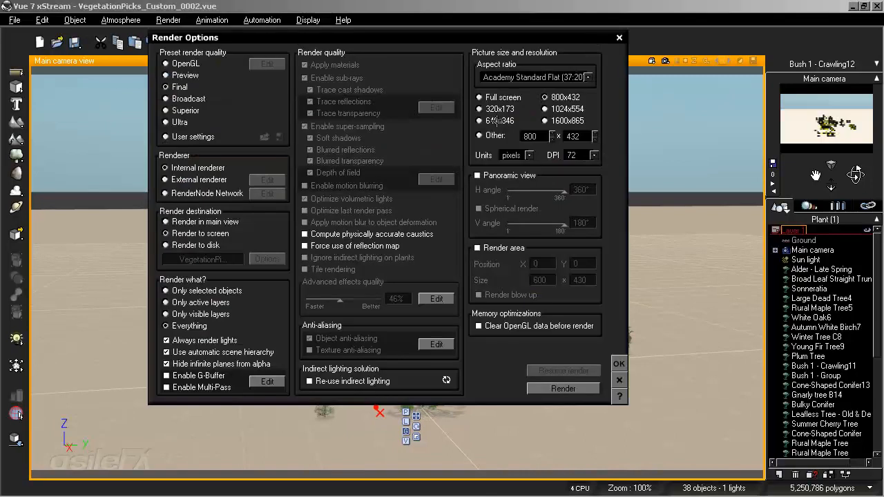
left_click(563, 388)
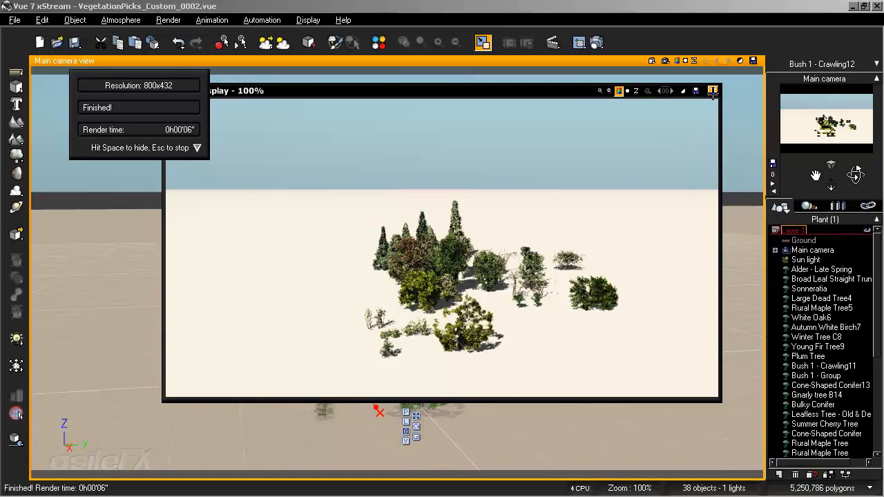
left_click(714, 91)
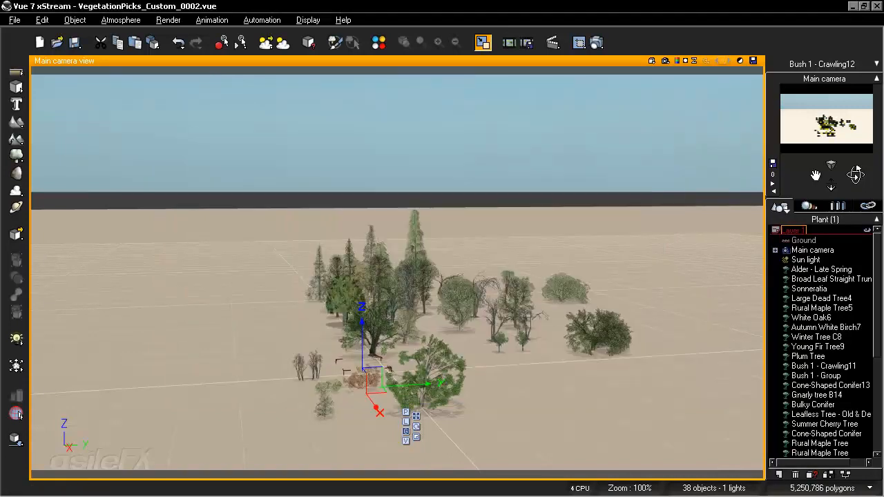
Open the short Bulky Conifer at the back in the Plant Editor, review its trunk and leaf settings, and accept.
left_click_drag(855, 181, 825, 207)
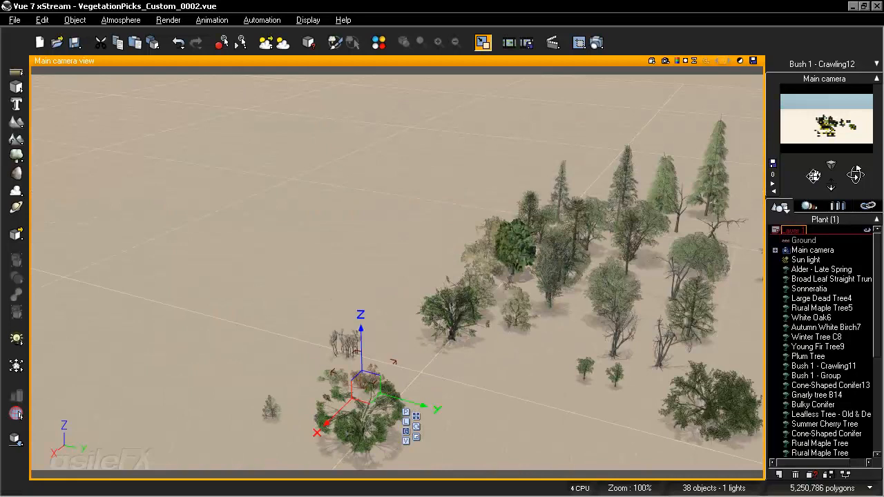
left_click_drag(815, 176, 788, 191)
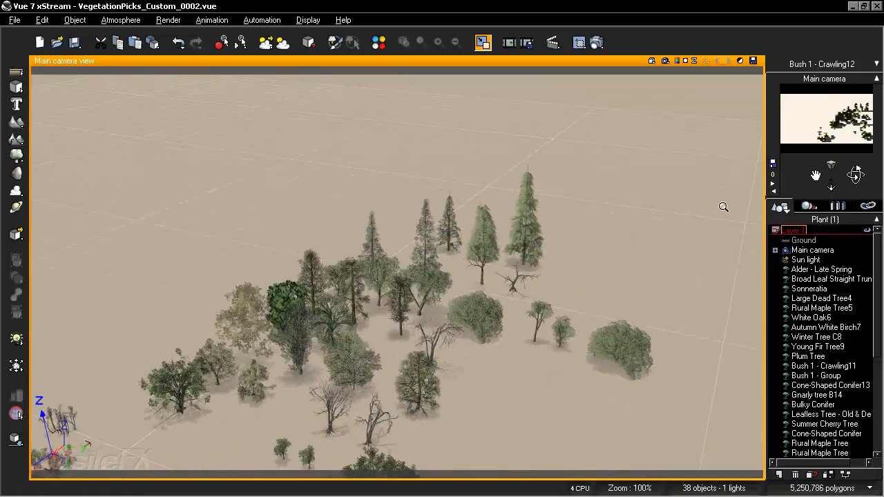
scroll(724, 207, "up", 2)
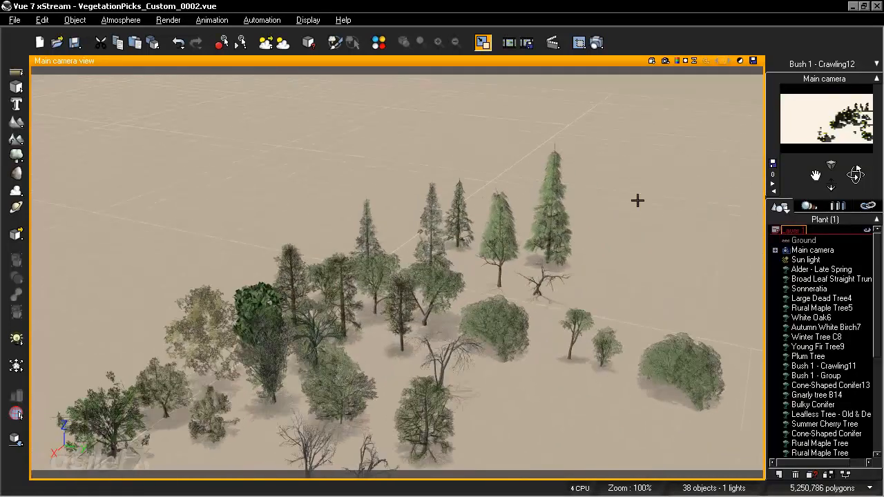
middle_click_drag(513, 207, 495, 223)
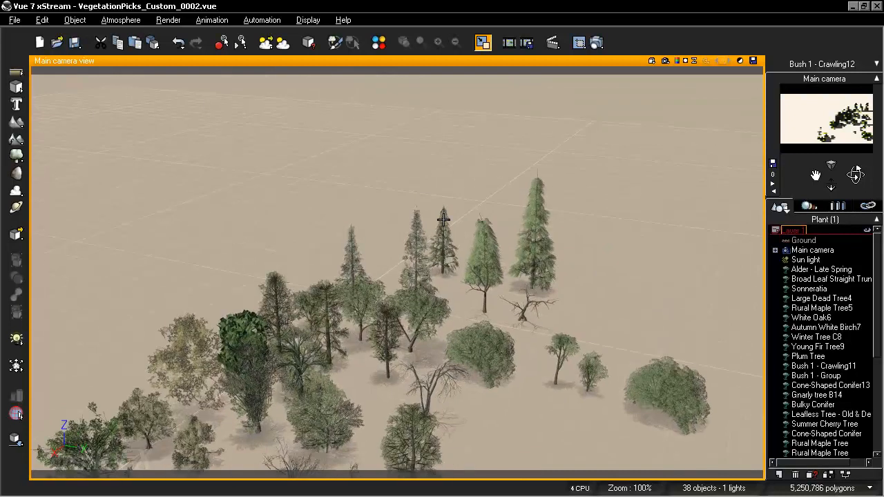
left_click(443, 221)
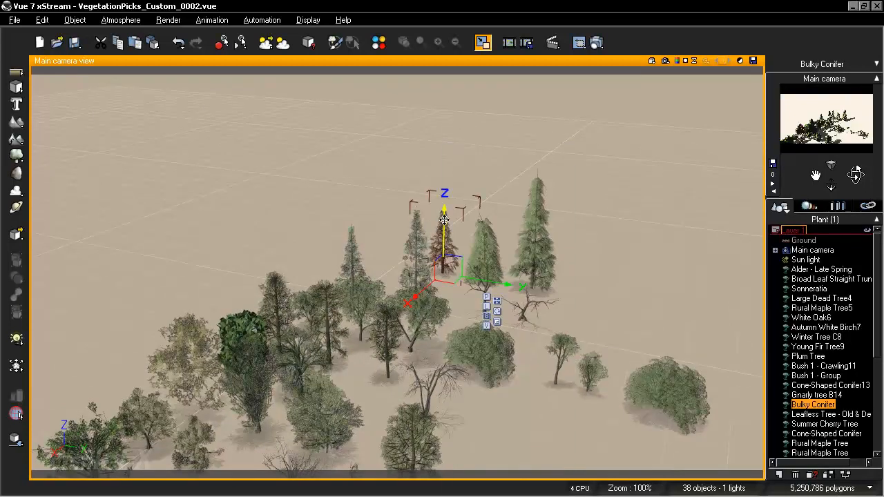
right_click(442, 222)
left_click(474, 396)
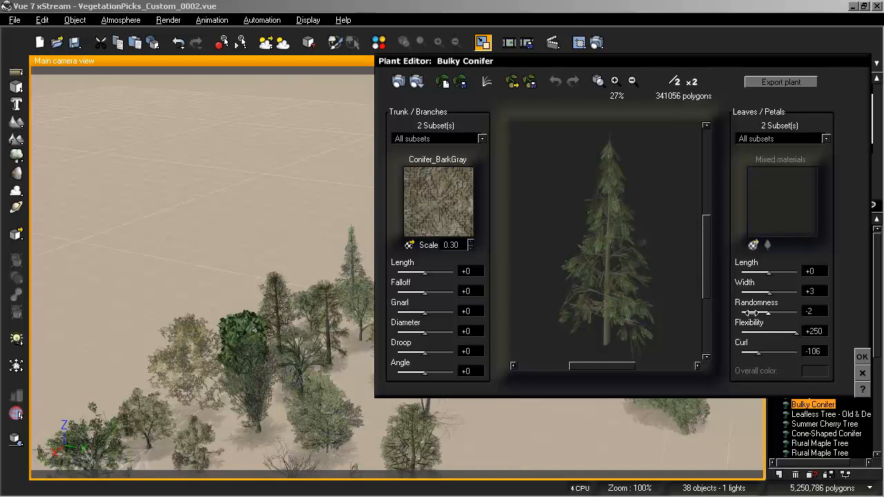
left_click(863, 357)
Look over the full group, select the Autumn White Birch, and view the trees from ground level to select White Oak6.
mouse_move(494, 316)
right_mouse_down()
mouse_move(612, 259)
mouse_move(506, 301)
mouse_move(480, 326)
right_mouse_up()
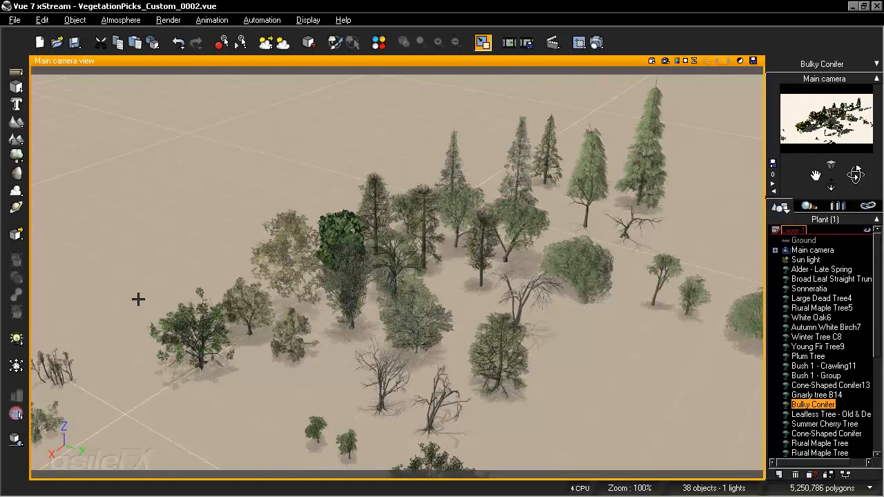
right_click_drag(582, 273, 482, 311)
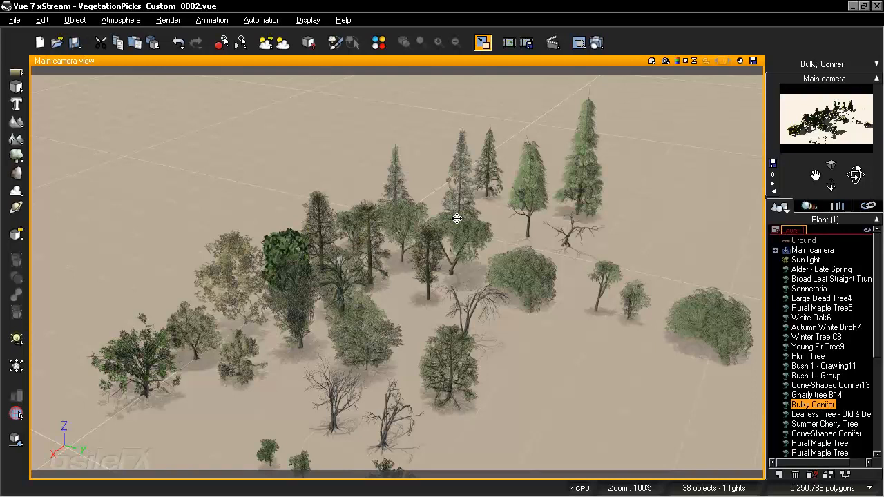
left_click(472, 353)
left_click_drag(851, 173, 816, 175)
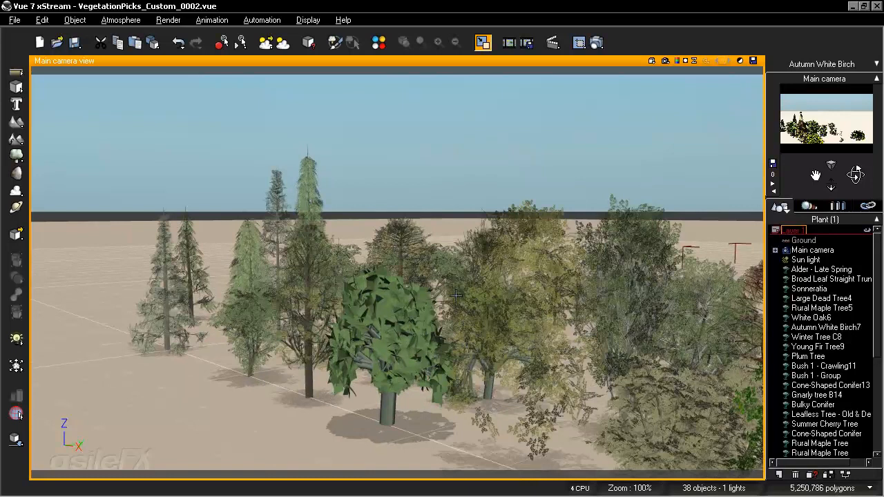
left_click(379, 350)
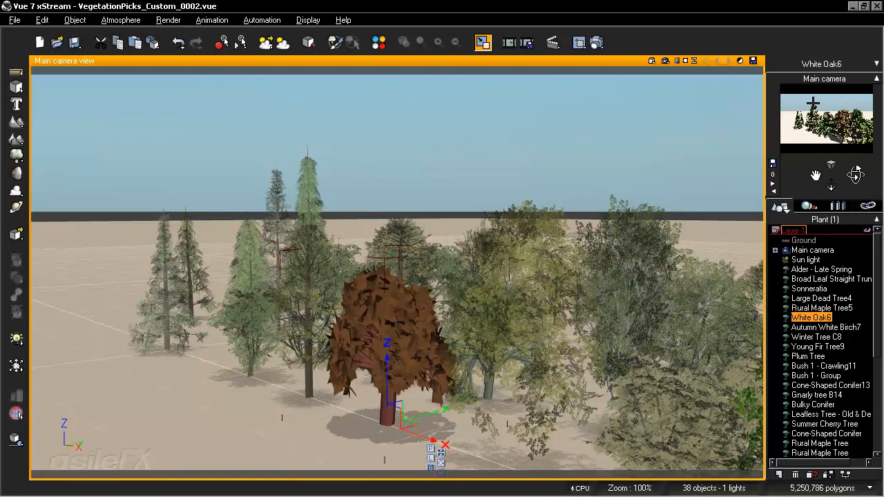
Browse White Oak6's materials to the White Oak Leaf, inspect its mixed material settings in the Material Editor, cancel, and deselect the tree.
left_click(878, 63)
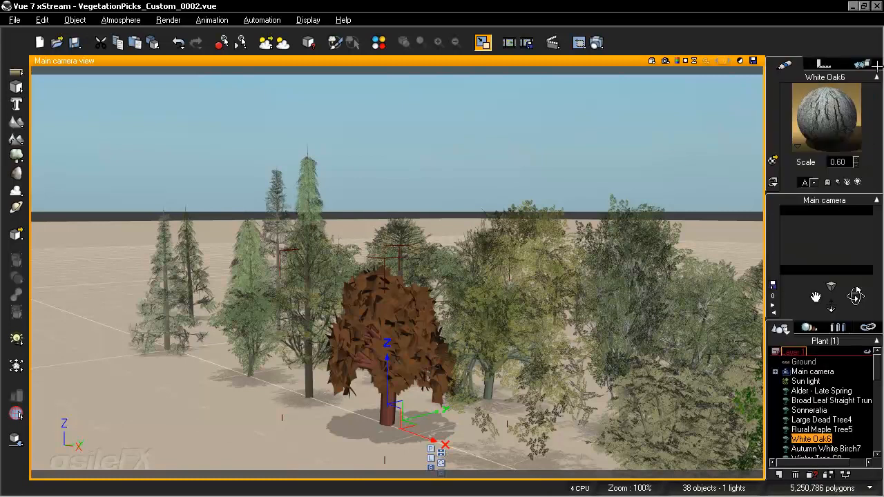
left_click(855, 146)
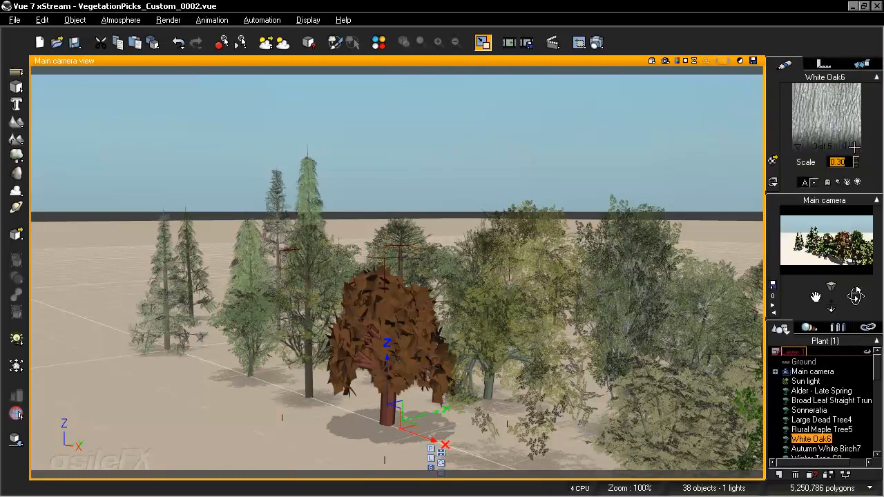
left_click(853, 144)
left_click(852, 144)
left_click(851, 143)
double_click(850, 142)
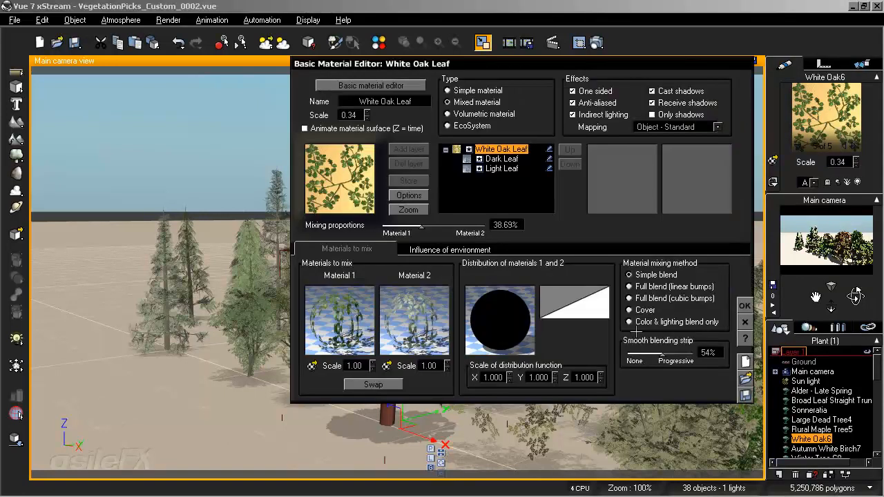
left_click(745, 324)
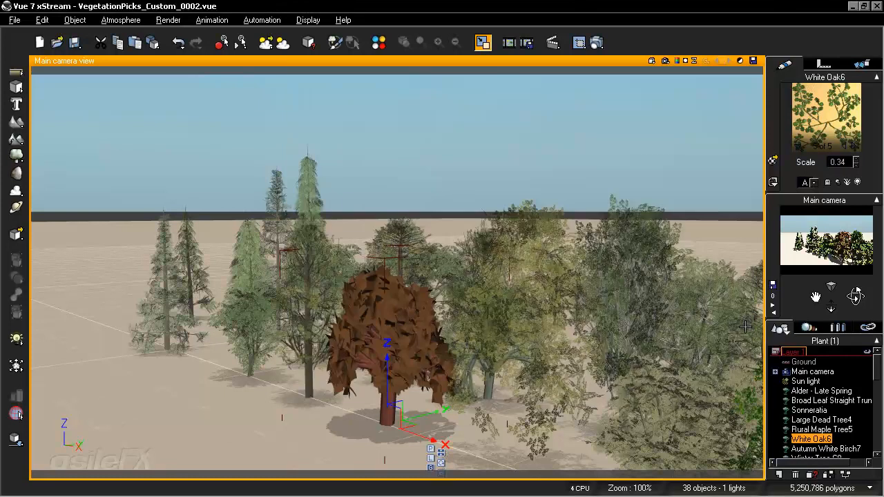
left_click(299, 417)
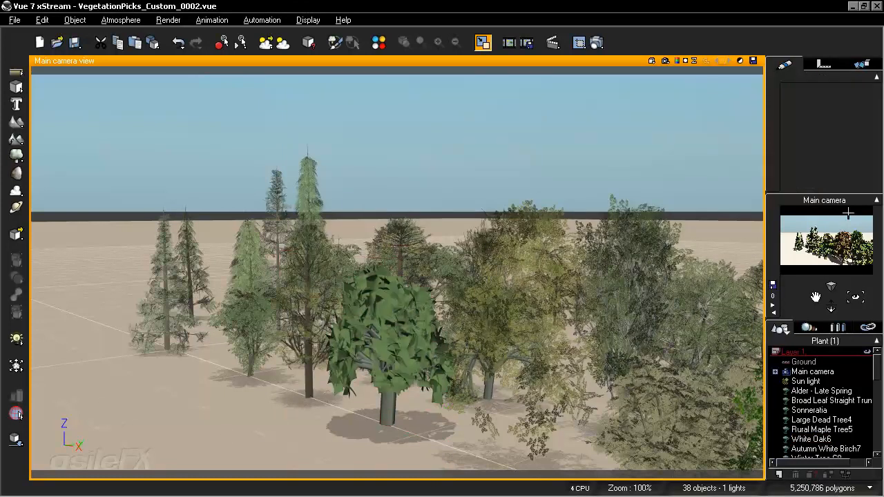
Survey the White Oak and the surrounding conifers, dead trees and broadleaf trees from above, framing the whole plant collection with nothing selected.
left_click_drag(815, 297, 816, 328)
right_click_drag(571, 356, 558, 272)
left_click(348, 336)
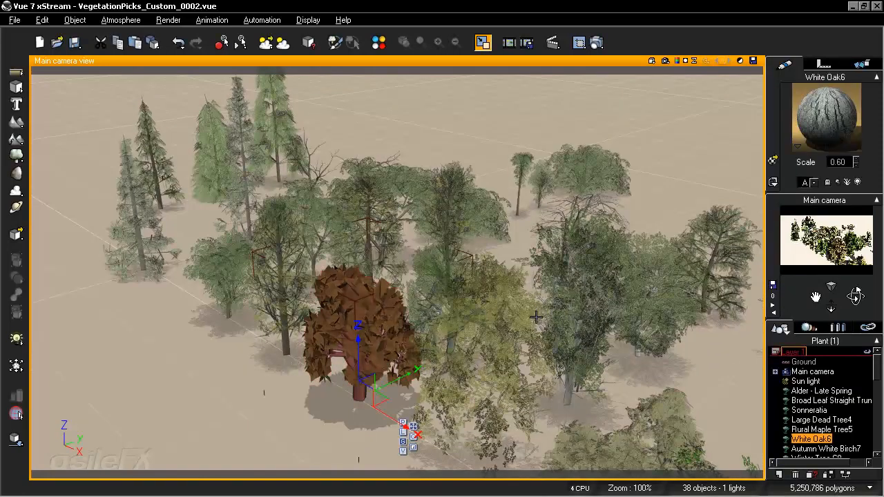
left_click_drag(816, 298, 495, 249)
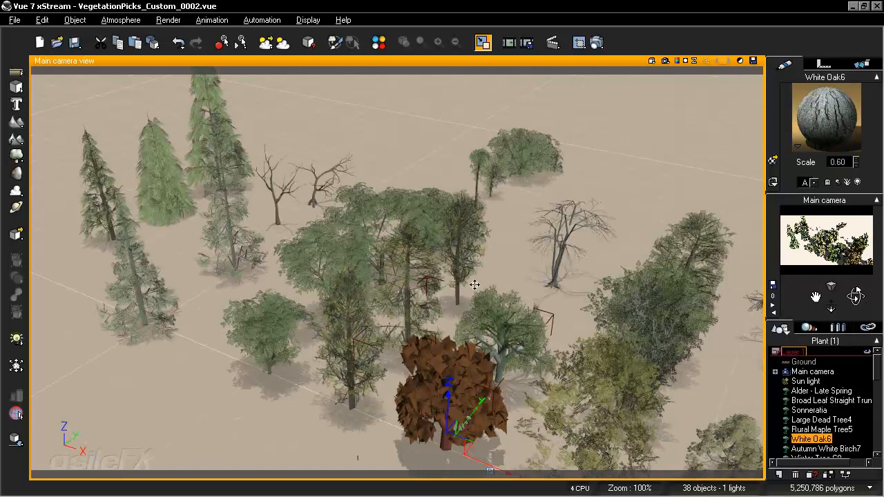
left_click(643, 129)
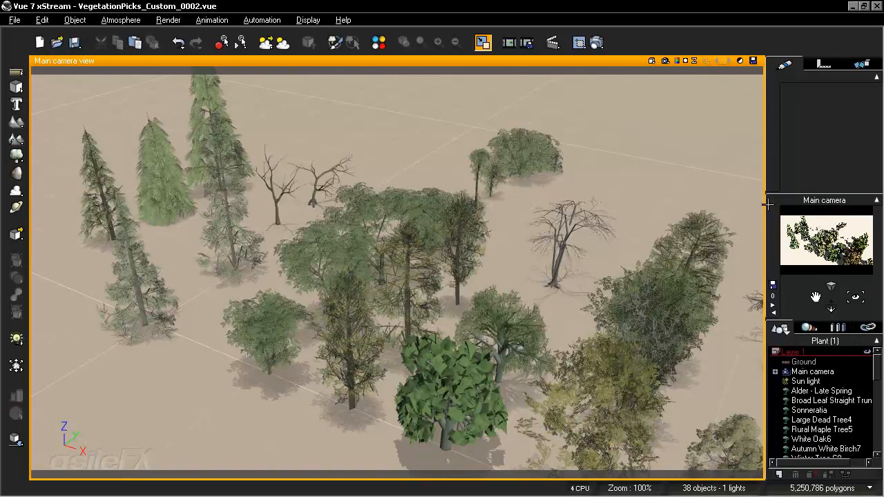
left_click_drag(816, 296, 840, 293)
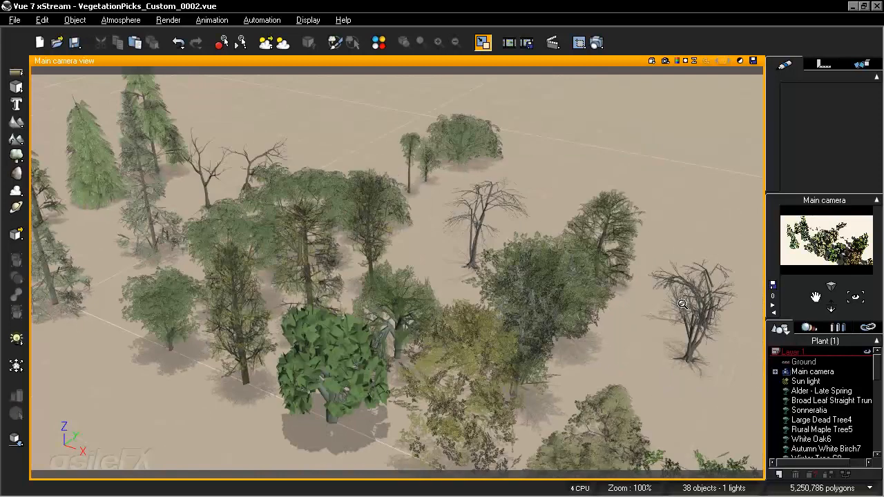
scroll(682, 304, "down", 3)
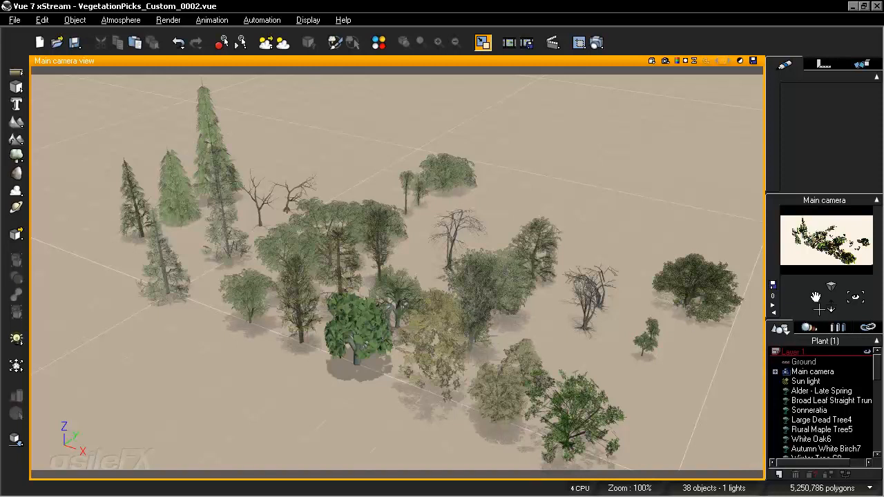
left_click_drag(818, 297, 818, 297)
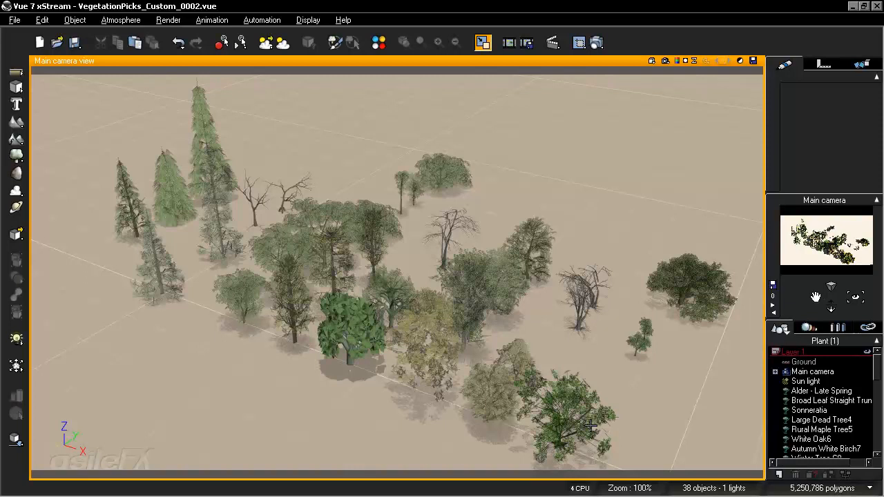
left_click(591, 426)
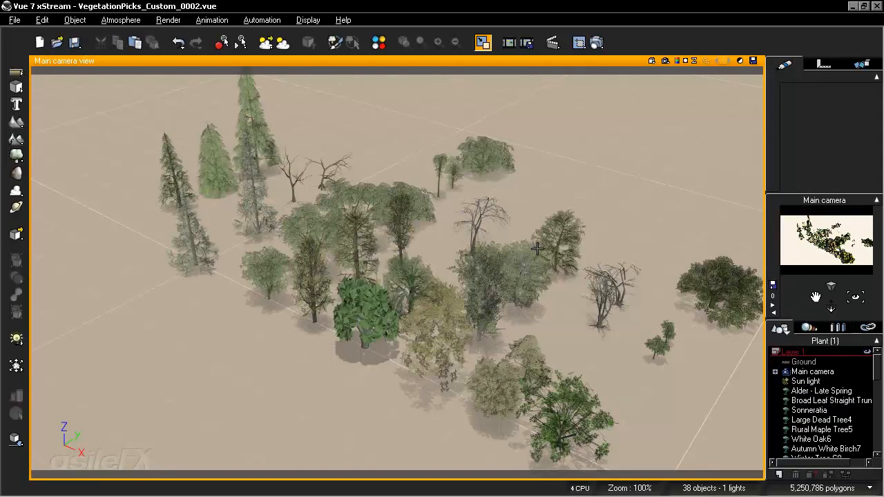
left_click_drag(831, 308, 829, 306)
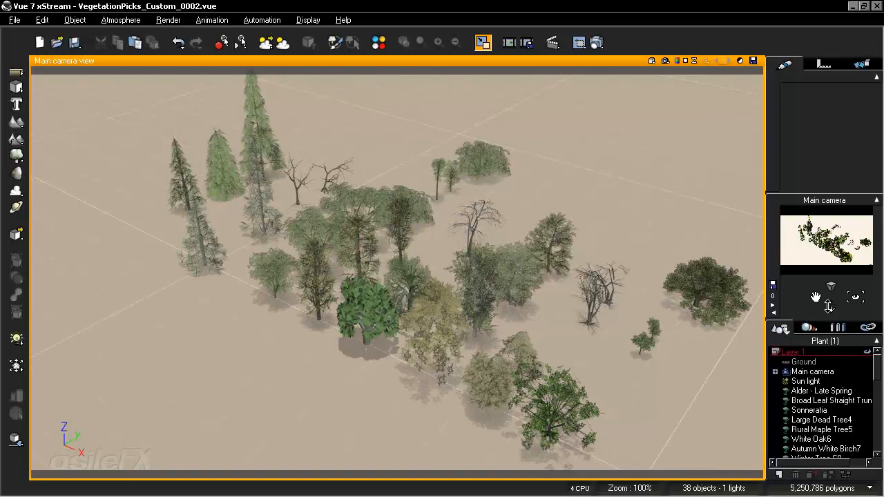